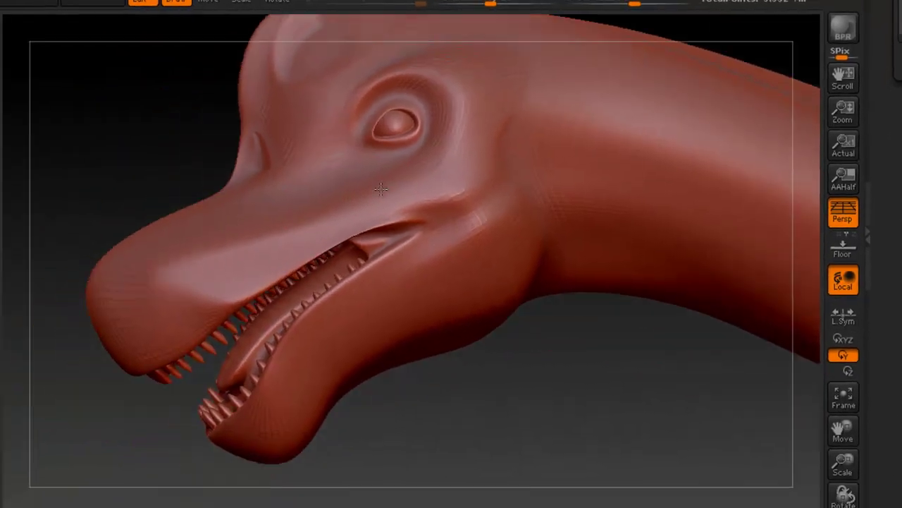
Isolate the eyeballs and the teeth in turn and mask them completely so the brushes cannot affect them.
{"action": "right_click_drag", "start_coordinate": [381, 189], "coordinate": [451, 141], "text": "alt"}
{"action": "key", "text": "ctrl+s"}
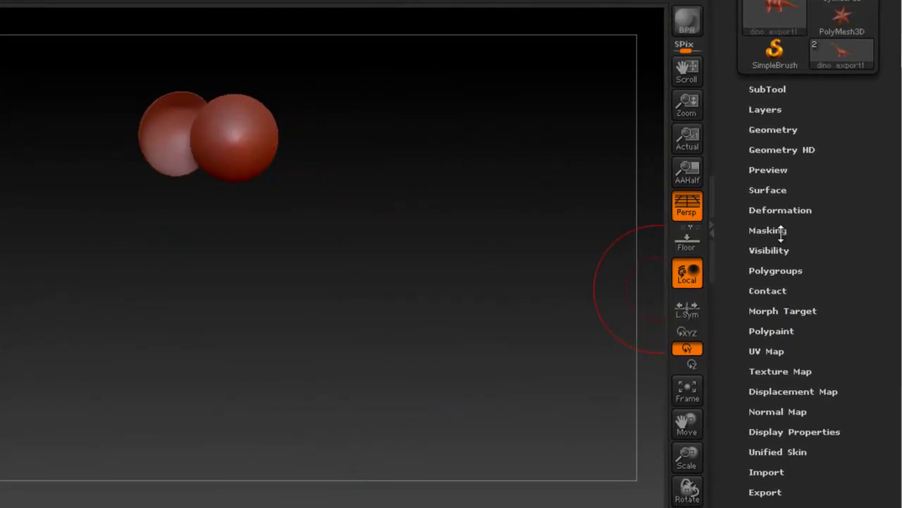
{"action": "left_click", "coordinate": [811, 231]}
{"action": "scroll", "coordinate": [827, 227], "scroll_direction": "down", "scroll_amount": 3}
{"action": "left_click", "coordinate": [846, 185]}
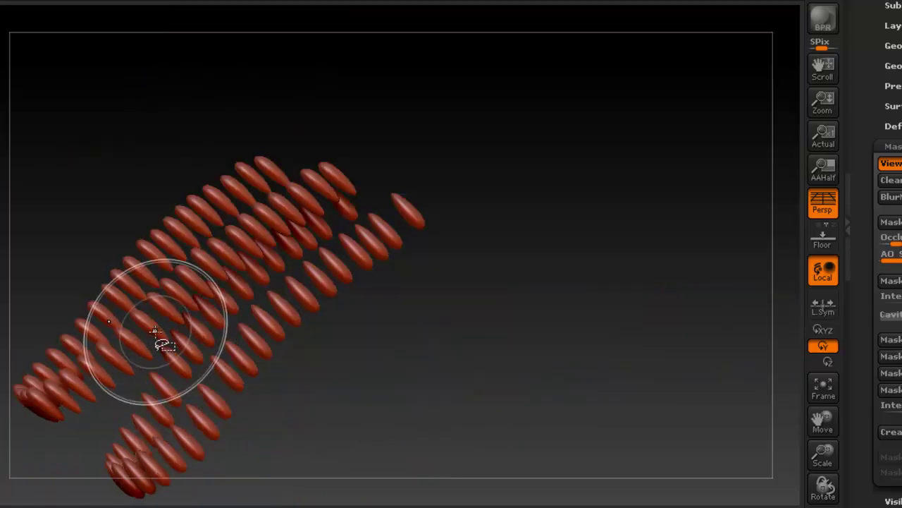
{"action": "left_click", "coordinate": [829, 175]}
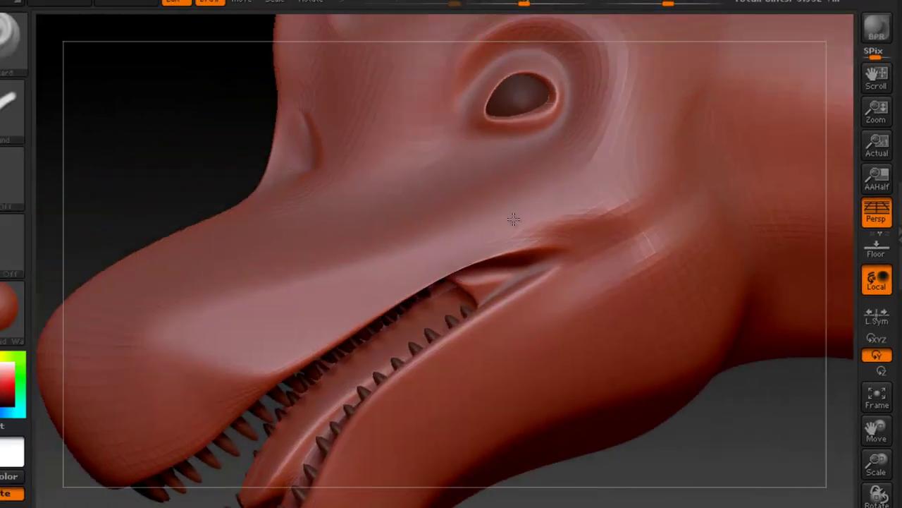
Compare the head with the head2 reference photo in Windows Live Photo Gallery, and choose the Move brush back in ZBrush.
{"action": "right_click_drag", "start_coordinate": [513, 219], "coordinate": [324, 402], "text": "alt"}
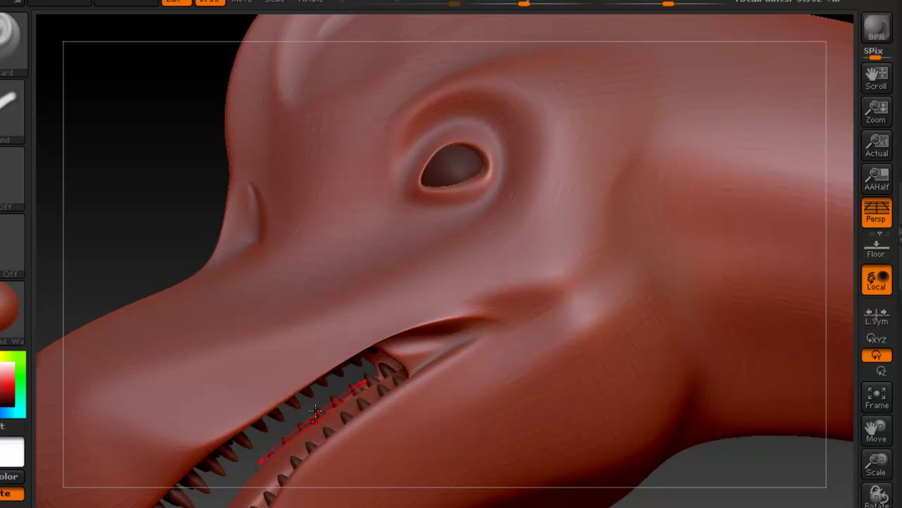
{"action": "left_click", "coordinate": [268, 507]}
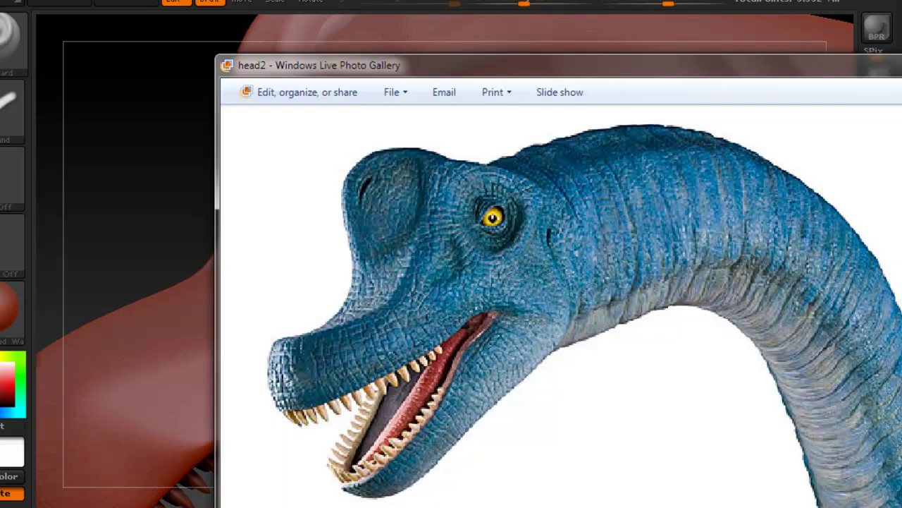
{"action": "left_click", "coordinate": [269, 507]}
{"action": "left_click", "coordinate": [269, 507]}
{"action": "left_click", "coordinate": [269, 507]}
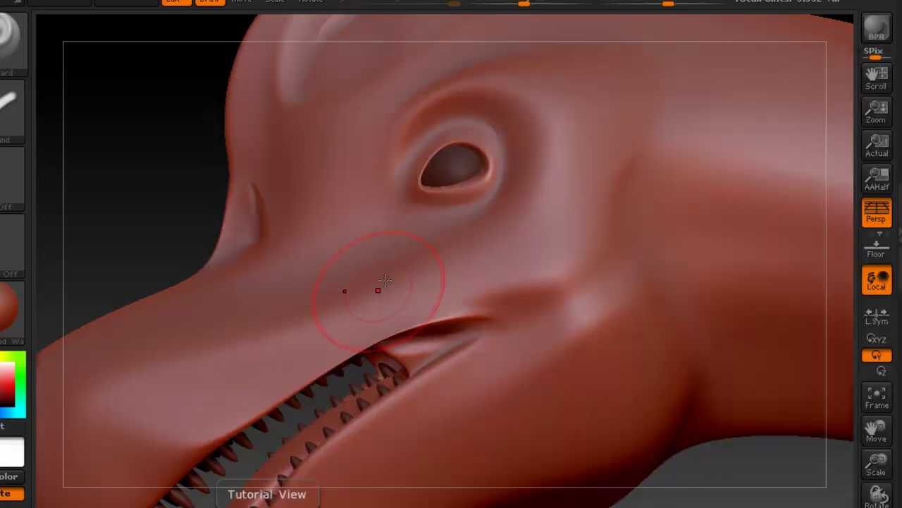
{"action": "mouse_move", "coordinate": [533, 100]}
{"action": "right_mouse_down", "text": "ctrl"}
{"action": "mouse_move", "coordinate": [460, 128]}
{"action": "mouse_move", "coordinate": [451, 146]}
{"action": "right_mouse_up", "text": "ctrl"}
{"action": "key", "text": "b"}
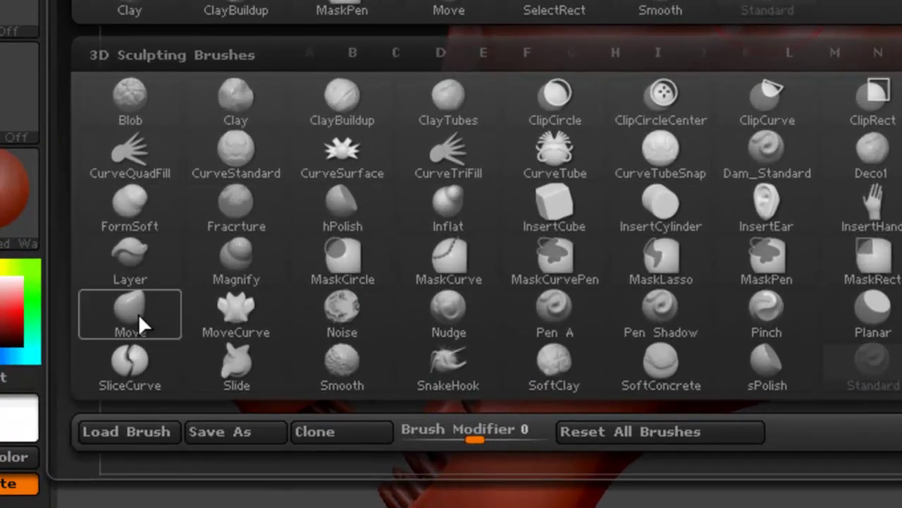
{"action": "left_click", "coordinate": [139, 316]}
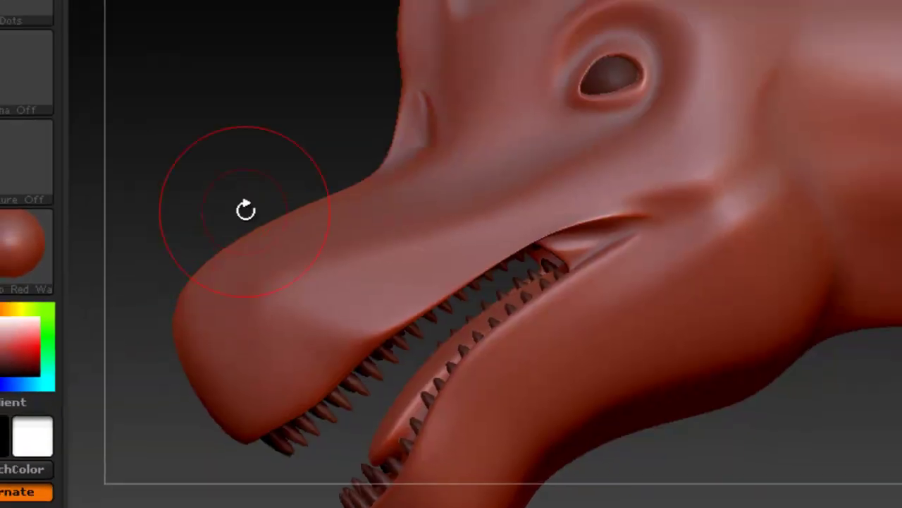
Reduce the Move brush's draw size and reshape the upper eyelid and the front corner of the eye opening.
{"action": "right_click_drag", "start_coordinate": [483, 145], "coordinate": [536, 161], "text": "ctrl"}
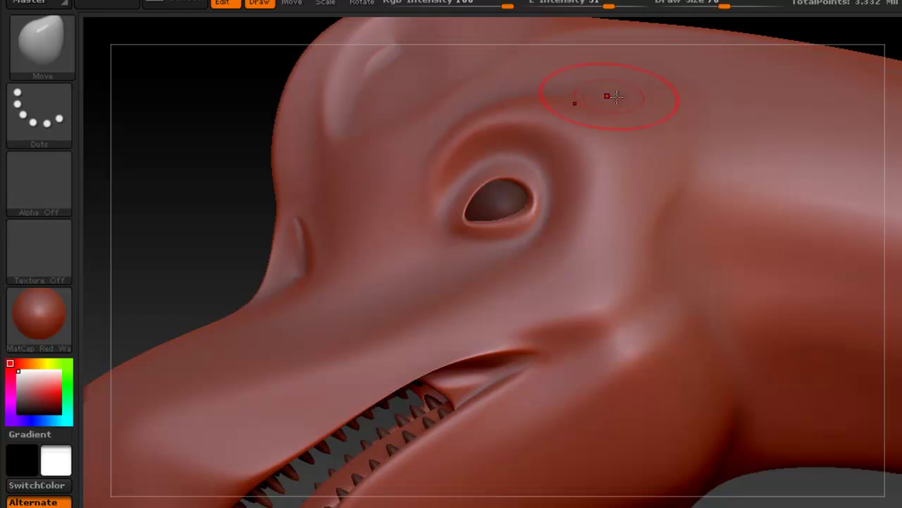
{"action": "mouse_move", "coordinate": [601, 168]}
{"action": "right_mouse_down"}
{"action": "mouse_move", "coordinate": [629, 165]}
{"action": "mouse_move", "coordinate": [598, 171]}
{"action": "right_mouse_up"}
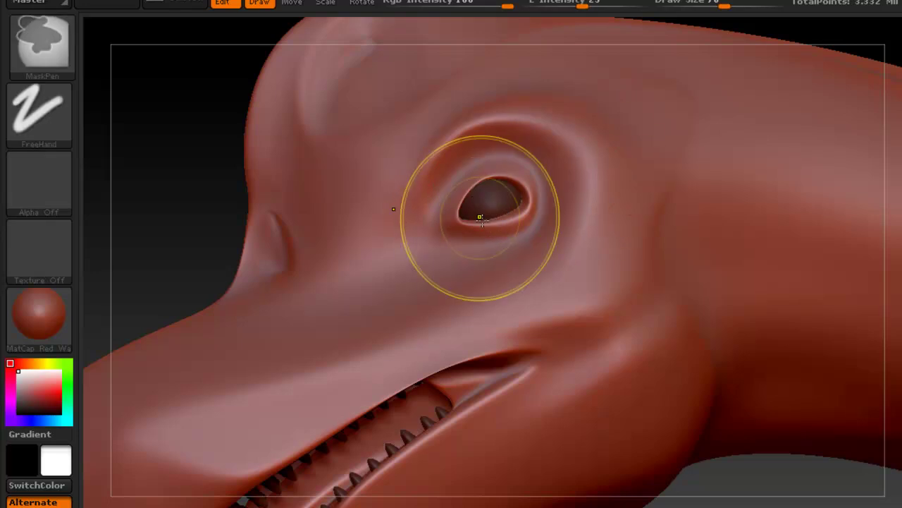
{"action": "right_click_drag", "start_coordinate": [481, 218], "coordinate": [658, 252], "text": "ctrl"}
{"action": "right_click", "coordinate": [480, 159]}
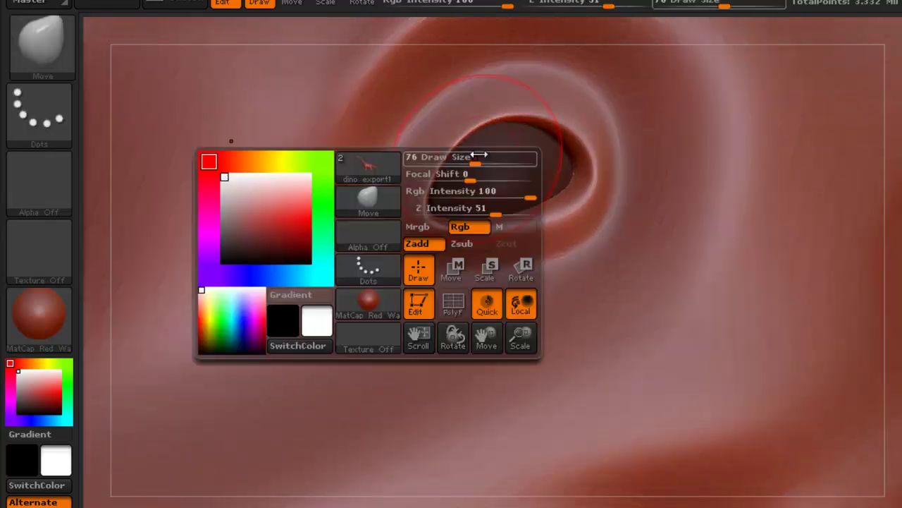
{"action": "left_click_drag", "start_coordinate": [473, 163], "coordinate": [454, 163]}
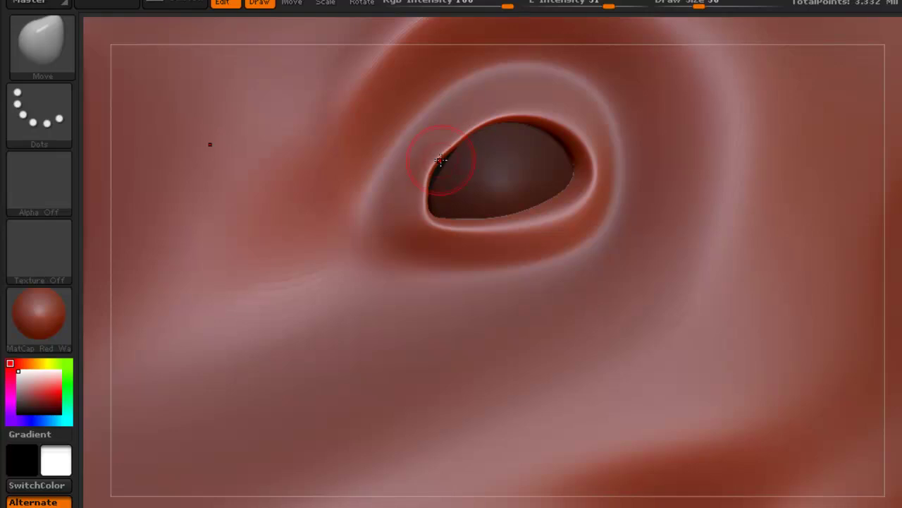
{"action": "left_click_drag", "start_coordinate": [503, 116], "coordinate": [455, 170]}
{"action": "right_click_drag", "start_coordinate": [415, 200], "coordinate": [466, 202]}
{"action": "mouse_move", "coordinate": [414, 221]}
{"action": "right_mouse_down"}
{"action": "mouse_move", "coordinate": [453, 214]}
{"action": "mouse_move", "coordinate": [413, 212]}
{"action": "mouse_move", "coordinate": [449, 200]}
{"action": "right_mouse_up"}
{"action": "mouse_move", "coordinate": [428, 216]}
{"action": "left_mouse_down"}
{"action": "mouse_move", "coordinate": [405, 209]}
{"action": "mouse_move", "coordinate": [412, 212]}
{"action": "mouse_move", "coordinate": [395, 222]}
{"action": "mouse_move", "coordinate": [425, 195]}
{"action": "left_mouse_up"}
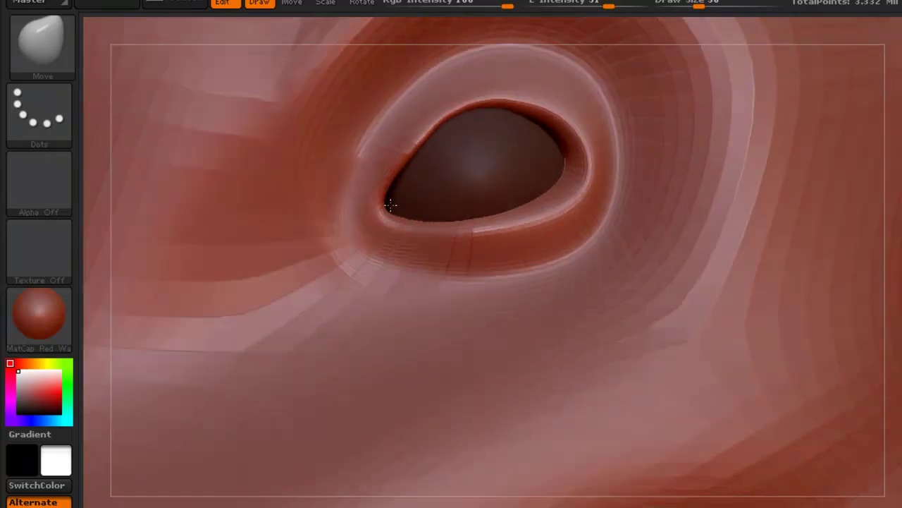
{"action": "left_click_drag", "start_coordinate": [379, 210], "coordinate": [390, 212]}
Pull the rear corner of the eye opening inward and even out the upper eyelid's edge around the eyeball.
{"action": "left_click_drag", "start_coordinate": [565, 143], "coordinate": [567, 136]}
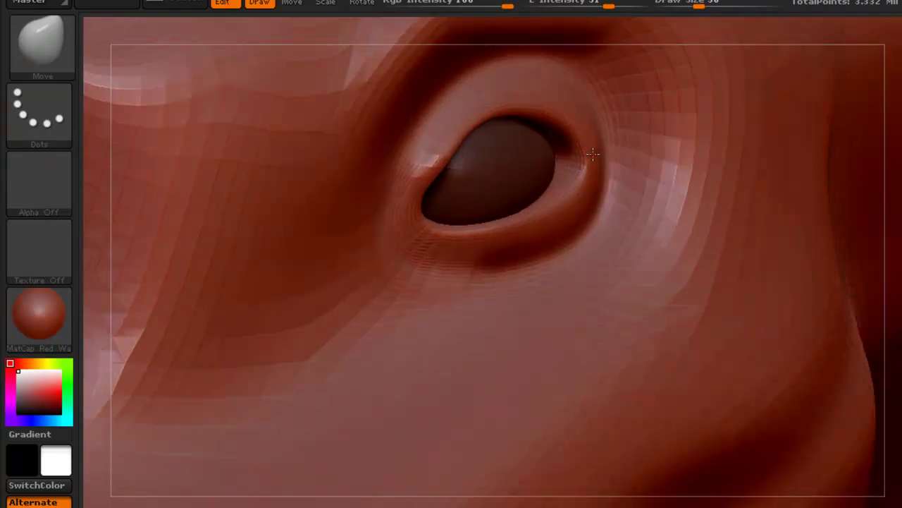
{"action": "mouse_move", "coordinate": [590, 151]}
{"action": "left_mouse_down"}
{"action": "mouse_move", "coordinate": [552, 152]}
{"action": "mouse_move", "coordinate": [559, 161]}
{"action": "mouse_move", "coordinate": [560, 141]}
{"action": "left_mouse_up"}
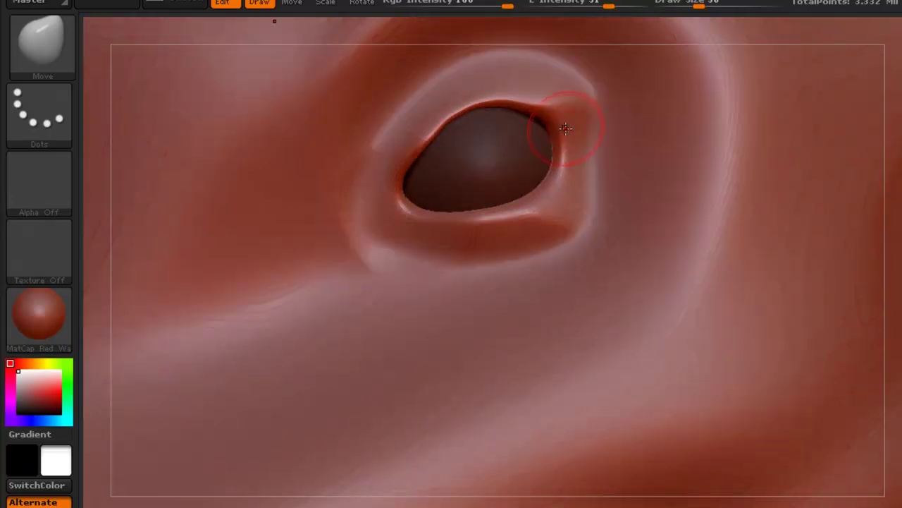
{"action": "left_click_drag", "start_coordinate": [554, 115], "coordinate": [552, 123]}
{"action": "left_click_drag", "start_coordinate": [429, 137], "coordinate": [425, 140]}
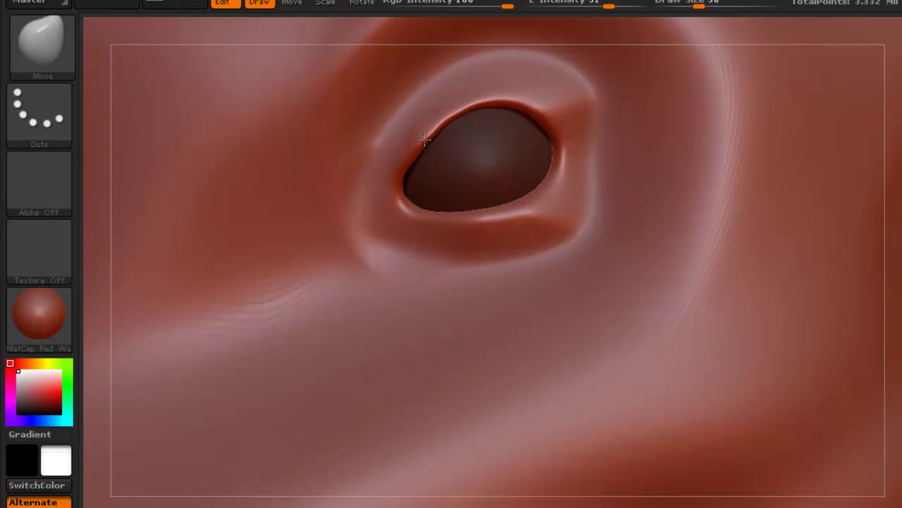
{"action": "left_click_drag", "start_coordinate": [500, 100], "coordinate": [498, 107]}
{"action": "left_click_drag", "start_coordinate": [431, 138], "coordinate": [429, 135]}
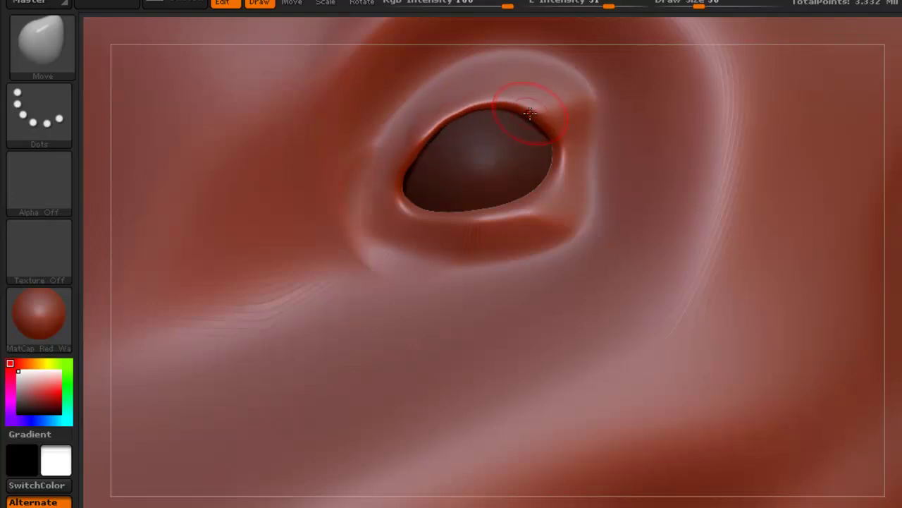
{"action": "right_click_drag", "start_coordinate": [452, 249], "coordinate": [428, 246], "text": "ctrl"}
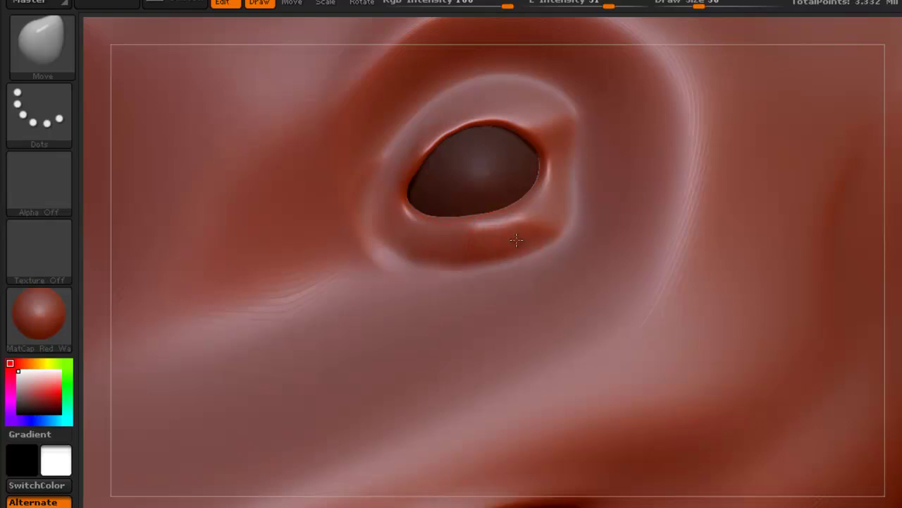
Round out the lower rear rim of the eyelid with the Move brush and check the eye from several angles.
{"action": "left_click_drag", "start_coordinate": [576, 197], "coordinate": [540, 218]}
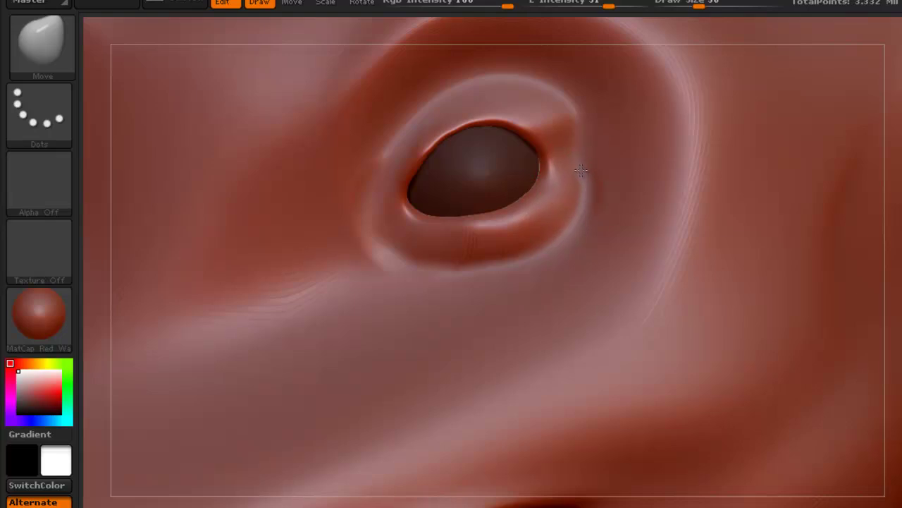
{"action": "right_click_drag", "start_coordinate": [454, 102], "coordinate": [492, 106]}
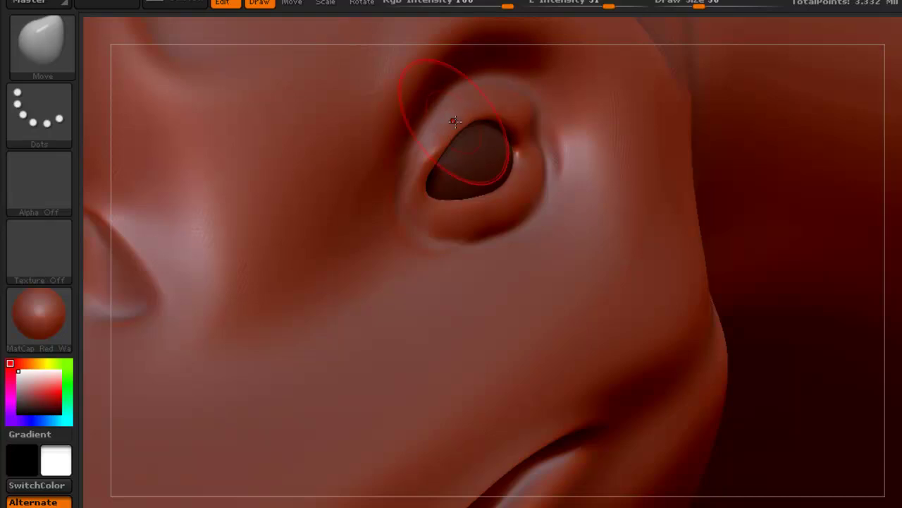
{"action": "right_click_drag", "start_coordinate": [453, 127], "coordinate": [422, 121]}
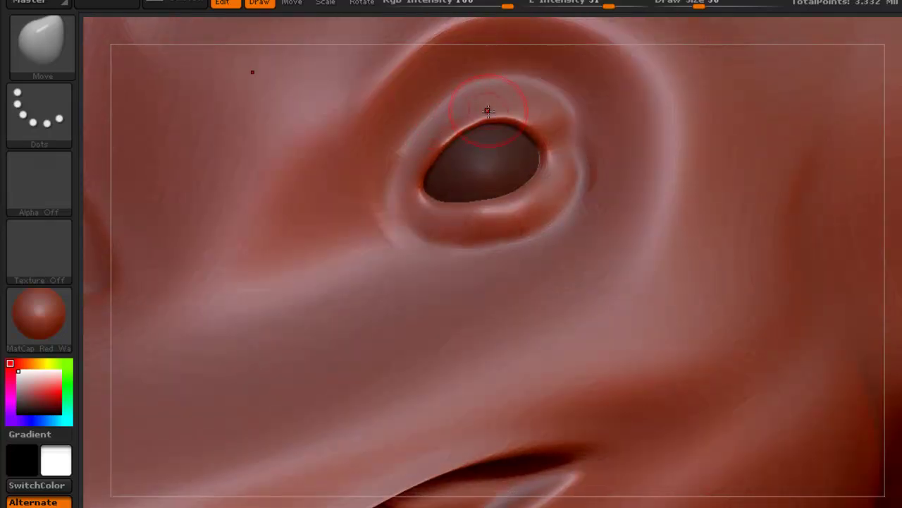
{"action": "right_click_drag", "start_coordinate": [487, 127], "coordinate": [492, 133], "text": "ctrl"}
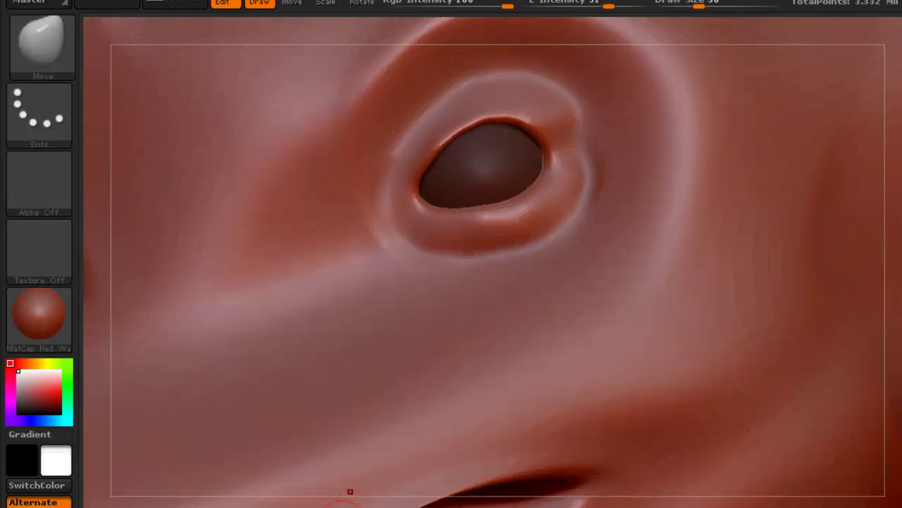
Check the eye in the reference photo and refine the upper eyelid edge and its outer rim with the Move brush.
{"action": "left_click", "coordinate": [342, 506]}
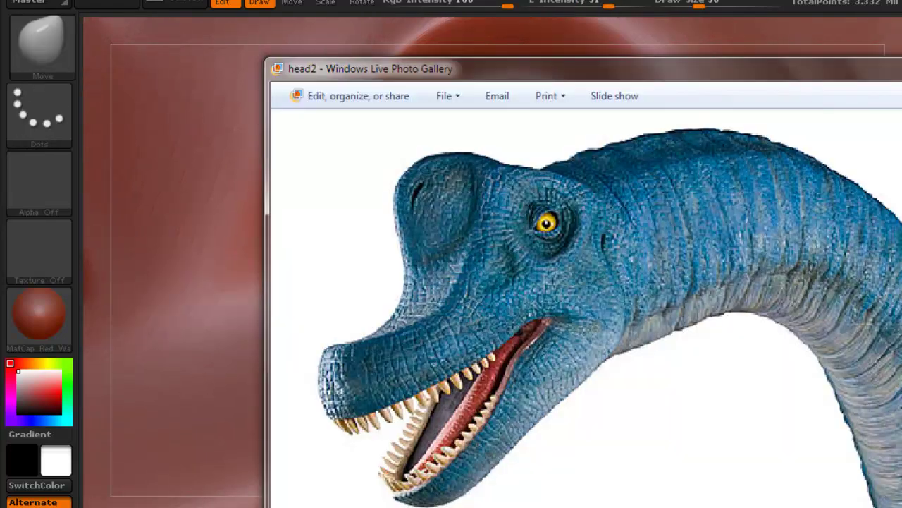
{"action": "key", "text": "alt+Tab"}
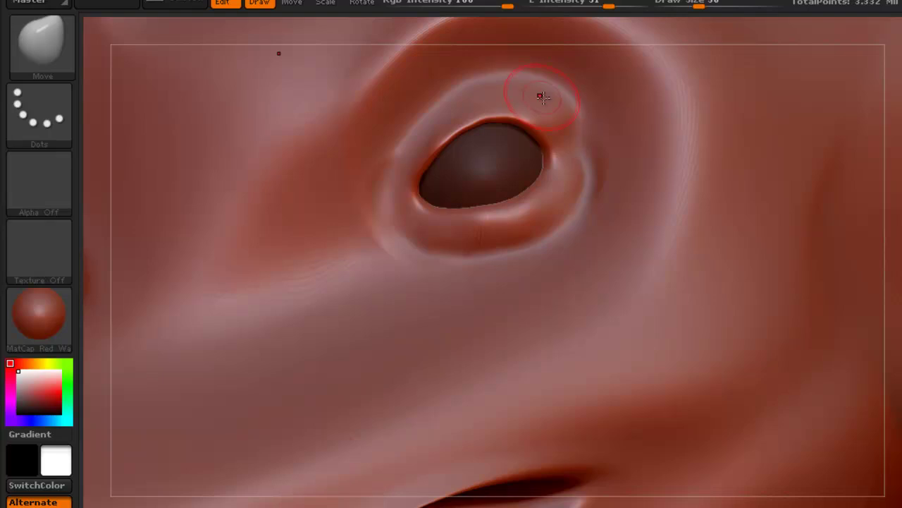
{"action": "left_click_drag", "start_coordinate": [504, 113], "coordinate": [476, 115]}
{"action": "left_click_drag", "start_coordinate": [447, 150], "coordinate": [431, 165]}
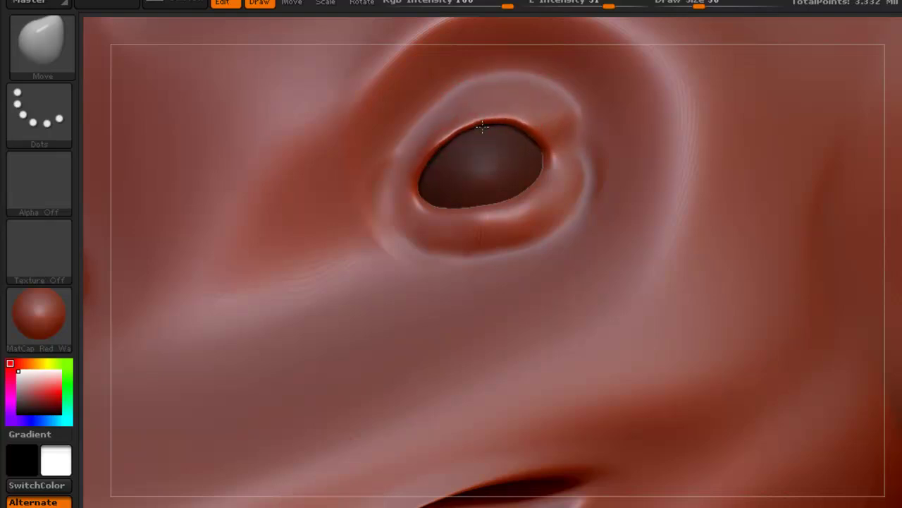
{"action": "mouse_move", "coordinate": [439, 105]}
{"action": "left_mouse_down"}
{"action": "mouse_move", "coordinate": [419, 109]}
{"action": "mouse_move", "coordinate": [457, 88]}
{"action": "left_mouse_up"}
{"action": "left_click_drag", "start_coordinate": [581, 131], "coordinate": [586, 132]}
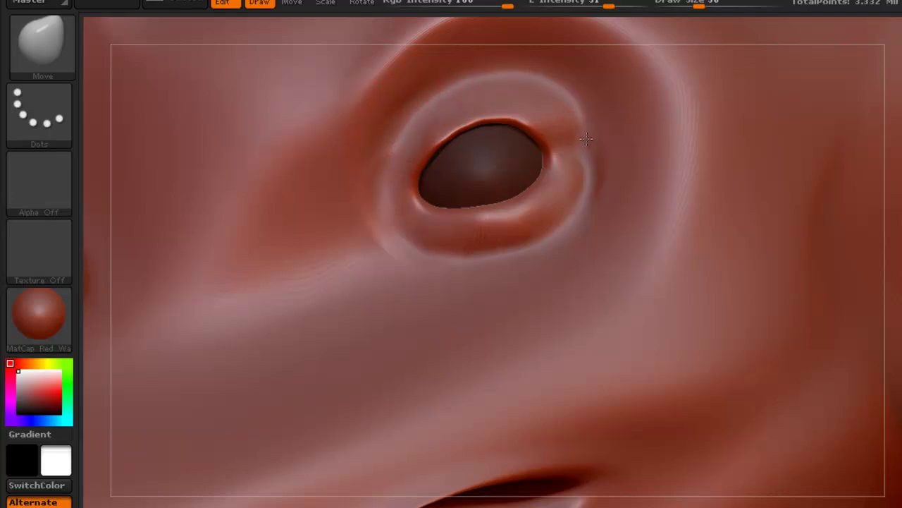
Compare the whole head with the reference photo and smooth the ridge and skin in front of the eye socket.
{"action": "right_click_drag", "start_coordinate": [552, 165], "coordinate": [530, 165], "text": "ctrl"}
{"action": "right_click_drag", "start_coordinate": [389, 212], "coordinate": [431, 155], "text": "alt"}
{"action": "right_click_drag", "start_coordinate": [553, 137], "coordinate": [447, 181]}
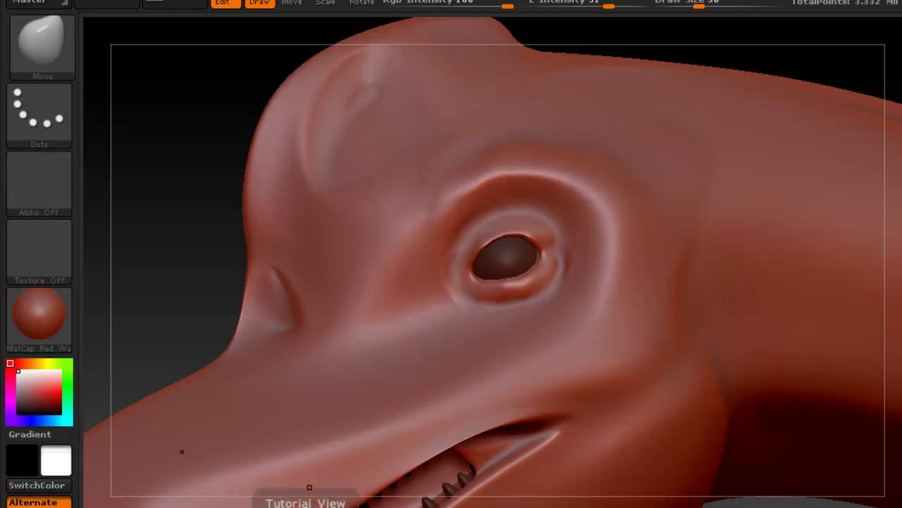
{"action": "left_click", "coordinate": [308, 507]}
{"action": "left_click", "coordinate": [308, 506]}
{"action": "mouse_move", "coordinate": [418, 194]}
{"action": "left_mouse_down", "text": "shift"}
{"action": "mouse_move", "coordinate": [423, 208]}
{"action": "mouse_move", "coordinate": [436, 208]}
{"action": "left_mouse_up", "text": "shift"}
{"action": "key", "text": "shift+d"}
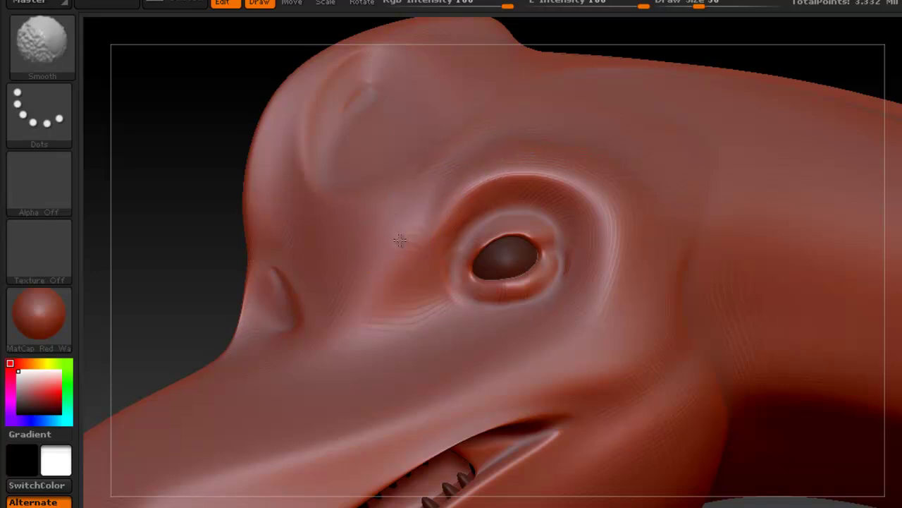
{"action": "left_click_drag", "start_coordinate": [360, 313], "coordinate": [370, 285], "text": "shift"}
{"action": "mouse_move", "coordinate": [417, 220]}
{"action": "left_mouse_down", "text": "shift"}
{"action": "mouse_move", "coordinate": [438, 200]}
{"action": "mouse_move", "coordinate": [431, 214]}
{"action": "mouse_move", "coordinate": [450, 206]}
{"action": "left_mouse_up", "text": "shift"}
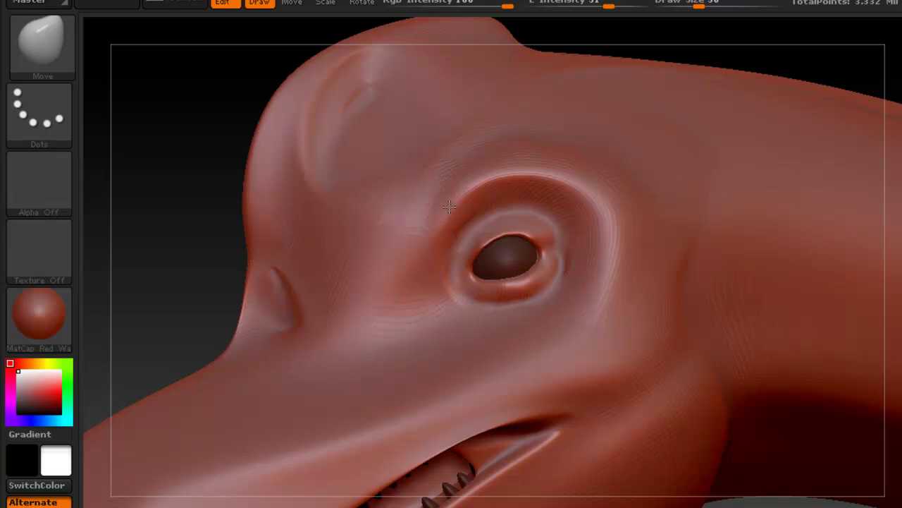
Smooth the surface of the upper snout and check the head against the reference photo.
{"action": "right_click_drag", "start_coordinate": [449, 207], "coordinate": [469, 138], "text": "alt"}
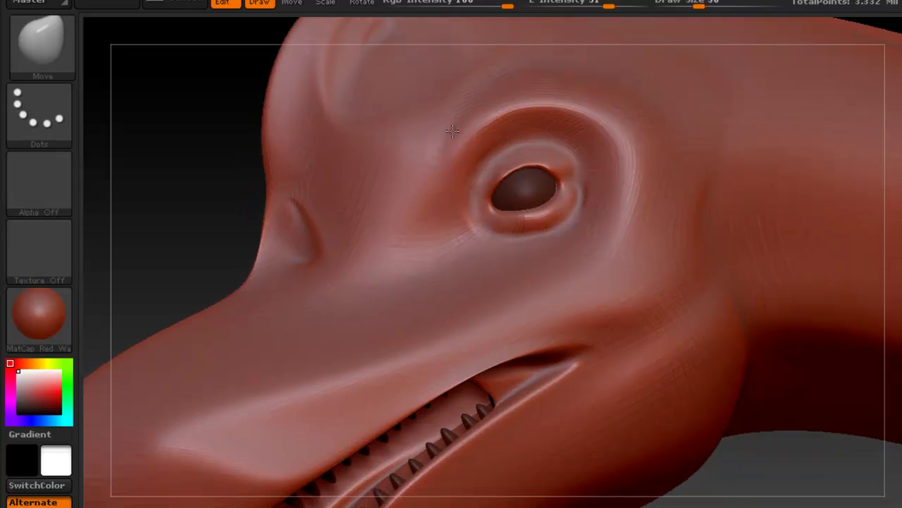
{"action": "right_click_drag", "start_coordinate": [419, 268], "coordinate": [435, 222], "text": "alt"}
{"action": "left_click_drag", "start_coordinate": [261, 281], "coordinate": [220, 286], "text": "shift"}
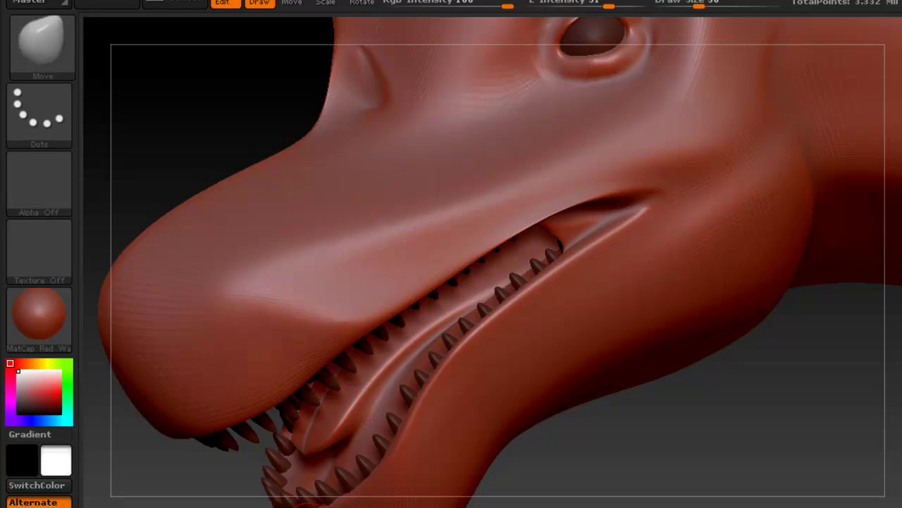
{"action": "left_click", "coordinate": [345, 506]}
{"action": "left_click", "coordinate": [334, 506]}
Smooth the area between the nostril hollow and the eye up to the front of the brow.
{"action": "mouse_move", "coordinate": [471, 143]}
{"action": "right_mouse_down", "text": "ctrl"}
{"action": "mouse_move", "coordinate": [461, 110]}
{"action": "mouse_move", "coordinate": [415, 200]}
{"action": "mouse_move", "coordinate": [426, 197]}
{"action": "right_mouse_up", "text": "ctrl"}
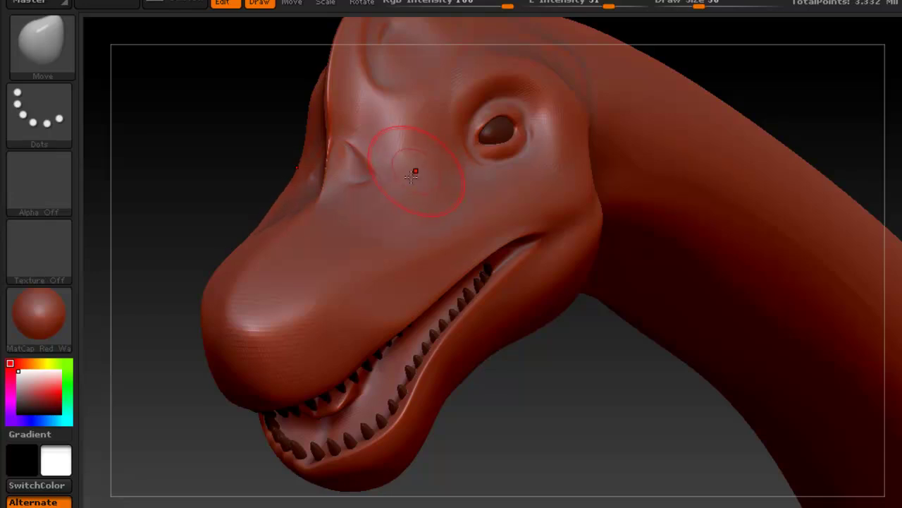
{"action": "right_click_drag", "start_coordinate": [416, 171], "coordinate": [438, 162]}
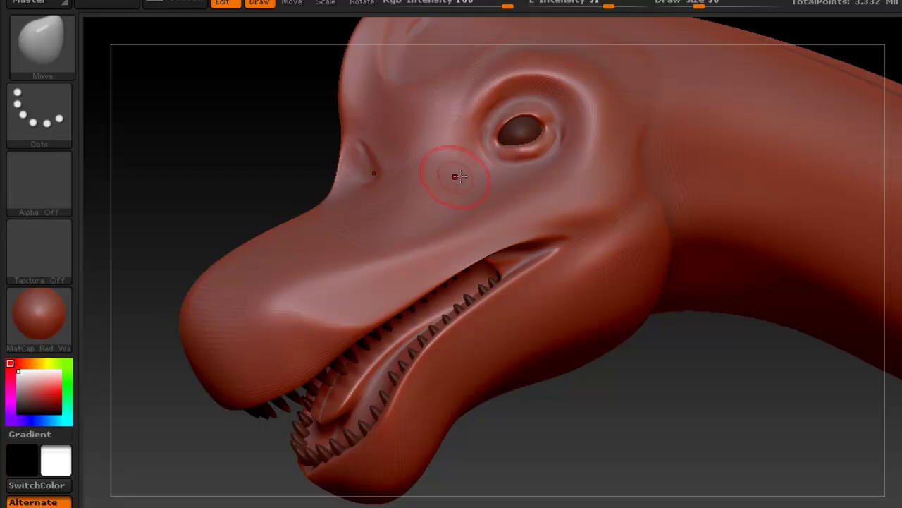
{"action": "key", "text": "shift"}
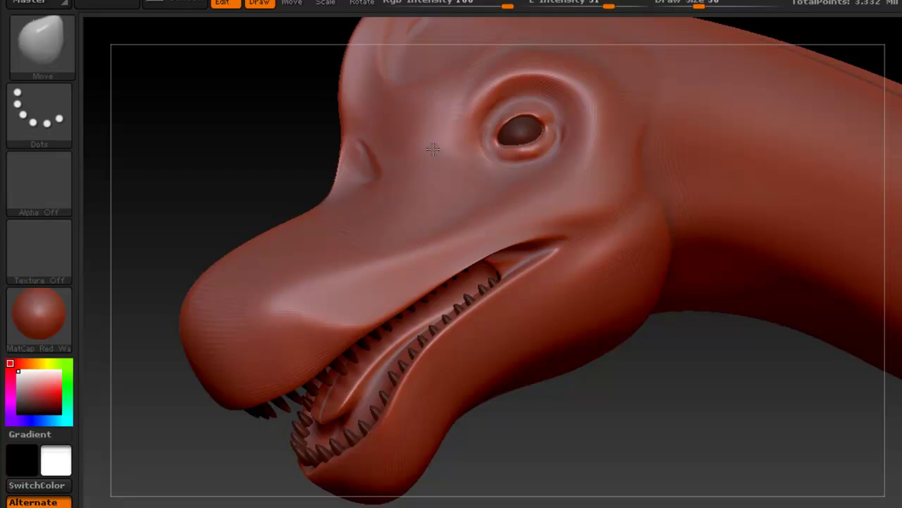
{"action": "left_click_drag", "start_coordinate": [443, 141], "coordinate": [472, 97]}
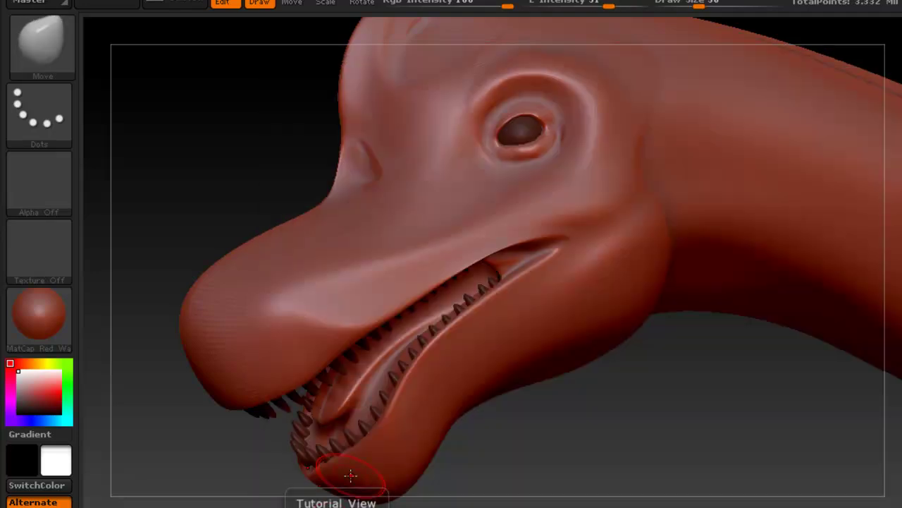
Compare the eye and snout with the reference photo and shape the skin at the front corner of the eye socket with the Move brush.
{"action": "right_click_drag", "start_coordinate": [566, 156], "coordinate": [570, 167], "text": "ctrl"}
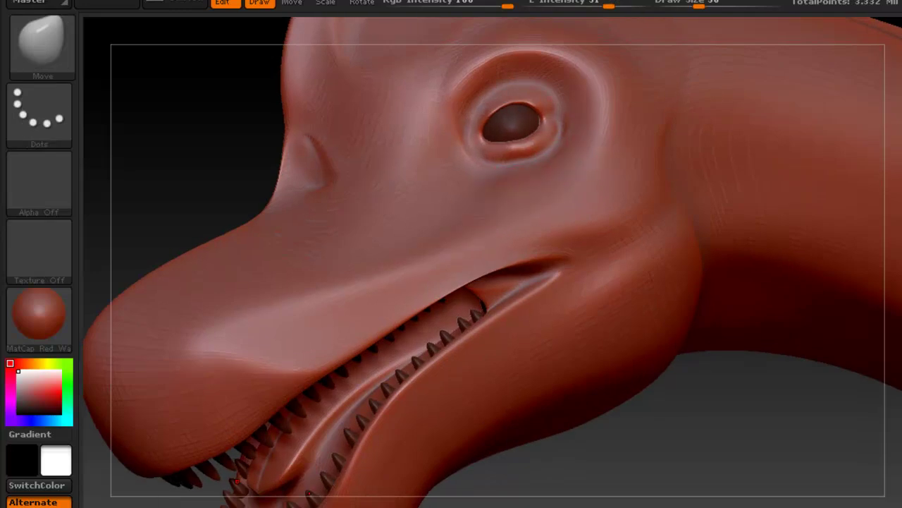
{"action": "left_click", "coordinate": [246, 506]}
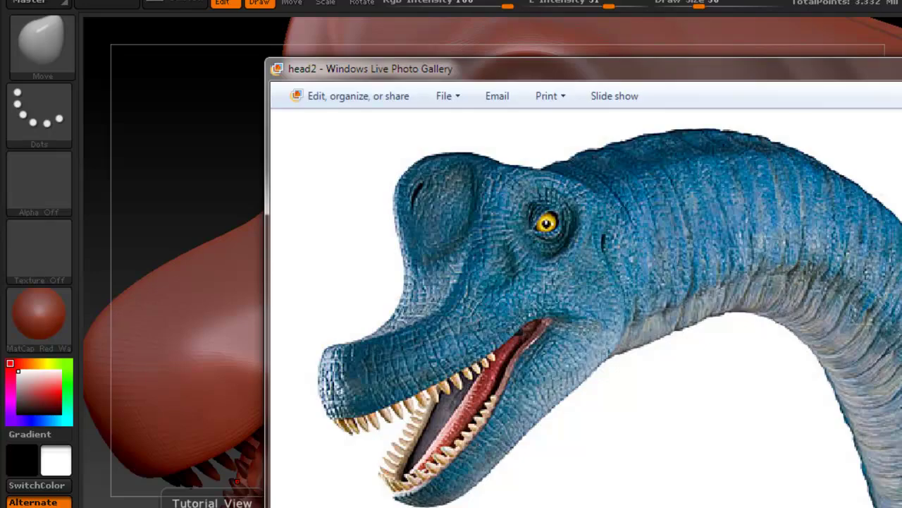
{"action": "left_click", "coordinate": [247, 507]}
{"action": "right_click_drag", "start_coordinate": [439, 223], "coordinate": [439, 225]}
{"action": "key", "text": "alt+Tab"}
{"action": "left_click", "coordinate": [304, 506]}
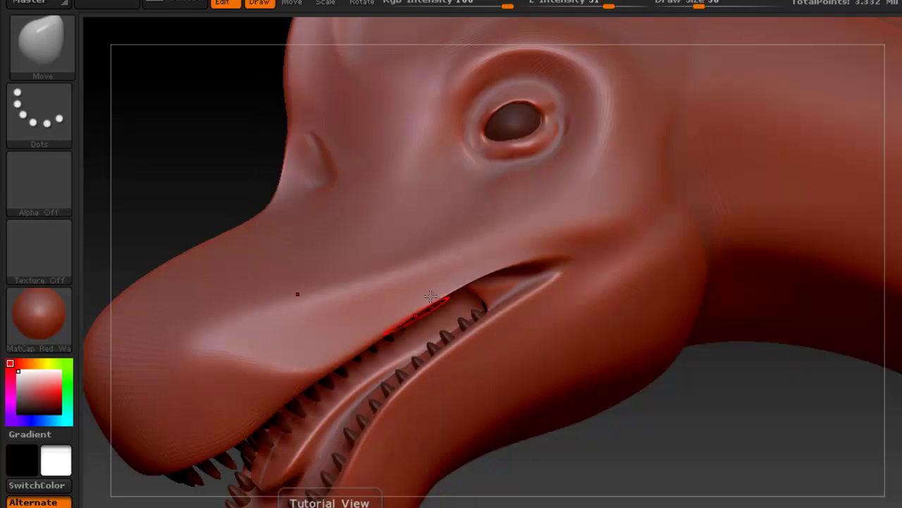
{"action": "mouse_move", "coordinate": [481, 198]}
{"action": "right_mouse_down"}
{"action": "mouse_move", "coordinate": [496, 210]}
{"action": "mouse_move", "coordinate": [456, 182]}
{"action": "right_mouse_up"}
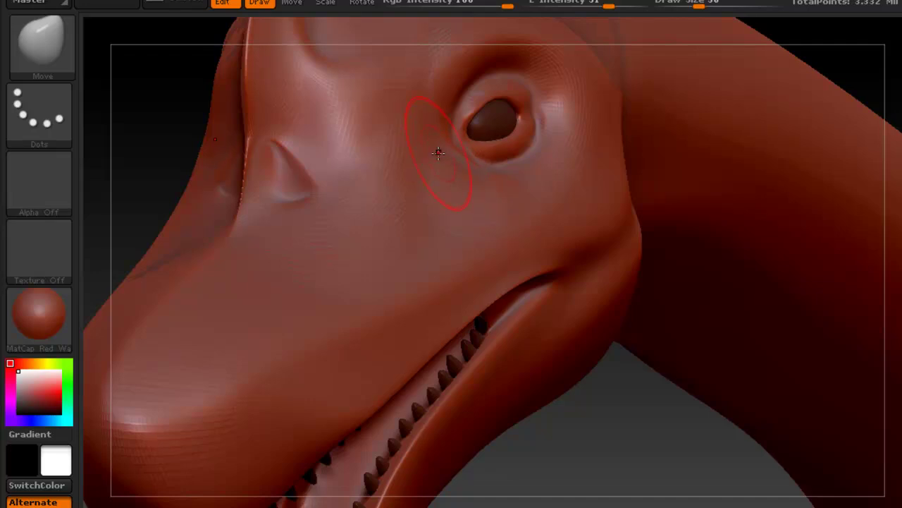
{"action": "mouse_move", "coordinate": [398, 178]}
{"action": "right_mouse_down"}
{"action": "mouse_move", "coordinate": [423, 170]}
{"action": "mouse_move", "coordinate": [385, 178]}
{"action": "right_mouse_up"}
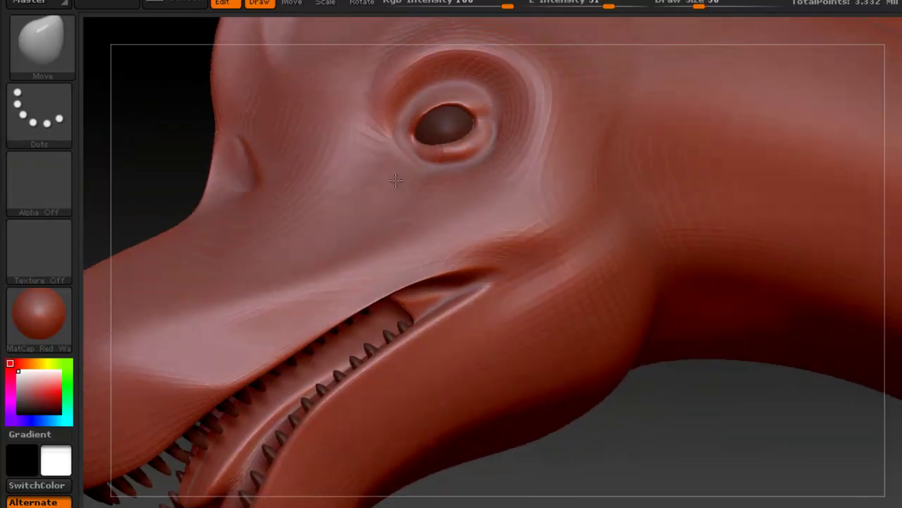
Smooth the skin between the brow and the front of the eye and check the whole head against the reference photo.
{"action": "key", "text": "shift"}
{"action": "left_click_drag", "start_coordinate": [375, 162], "coordinate": [403, 94], "text": "shift"}
{"action": "mouse_move", "coordinate": [394, 149]}
{"action": "right_mouse_down", "text": "alt"}
{"action": "mouse_move", "coordinate": [449, 141]}
{"action": "mouse_move", "coordinate": [378, 201]}
{"action": "right_mouse_up", "text": "alt"}
{"action": "key", "text": "alt+Tab"}
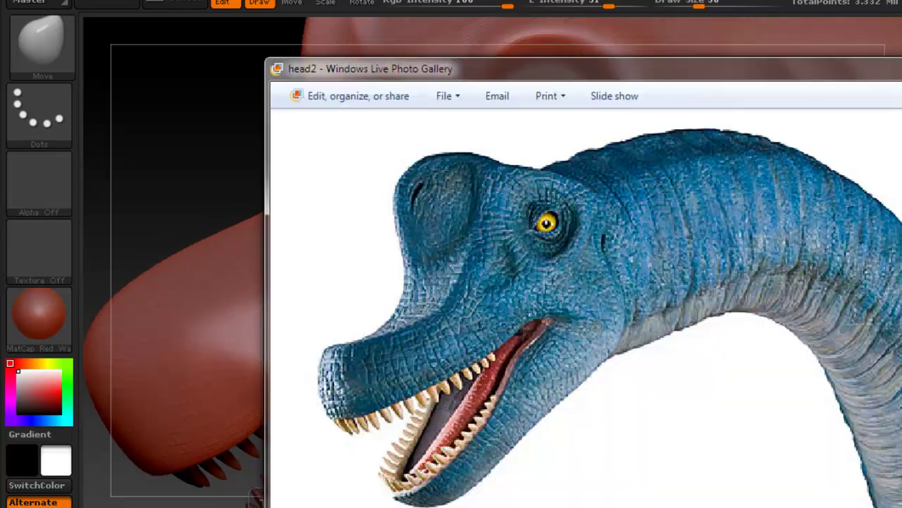
{"action": "key", "text": "alt+Tab"}
{"action": "right_click_drag", "start_coordinate": [348, 213], "coordinate": [348, 193], "text": "ctrl"}
{"action": "key", "text": "alt+Tab"}
{"action": "key", "text": "alt+Tab"}
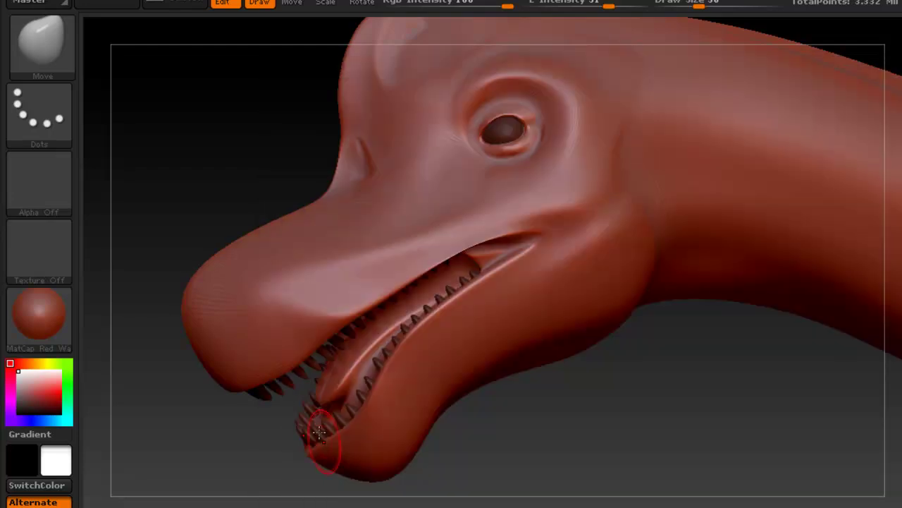
Reduce the Move brush's draw size to 14 for working on the nostril hollows from the front.
{"action": "key", "text": "space"}
{"action": "left_click", "coordinate": [294, 211]}
{"action": "left_click_drag", "start_coordinate": [297, 230], "coordinate": [316, 232]}
{"action": "key", "text": "space"}
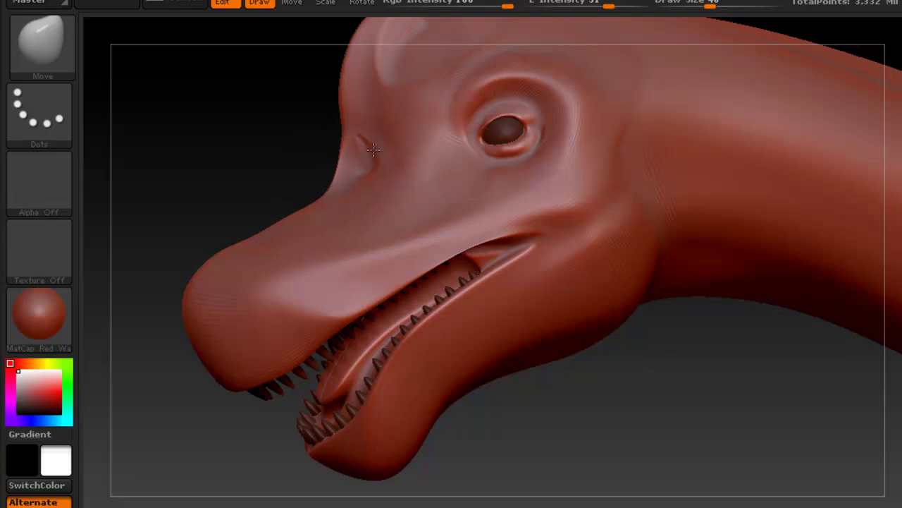
{"action": "right_click_drag", "start_coordinate": [419, 158], "coordinate": [468, 170]}
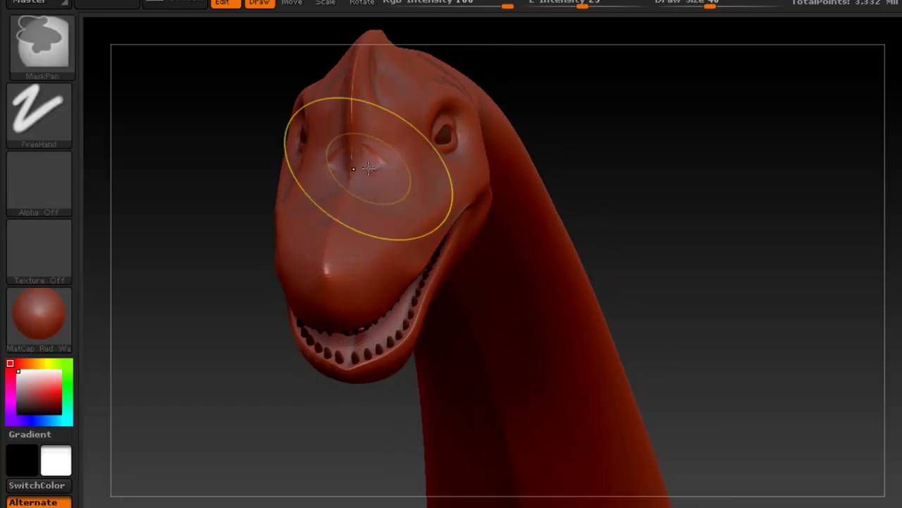
{"action": "right_click_drag", "start_coordinate": [369, 168], "coordinate": [562, 185], "text": "ctrl"}
{"action": "key", "text": "space"}
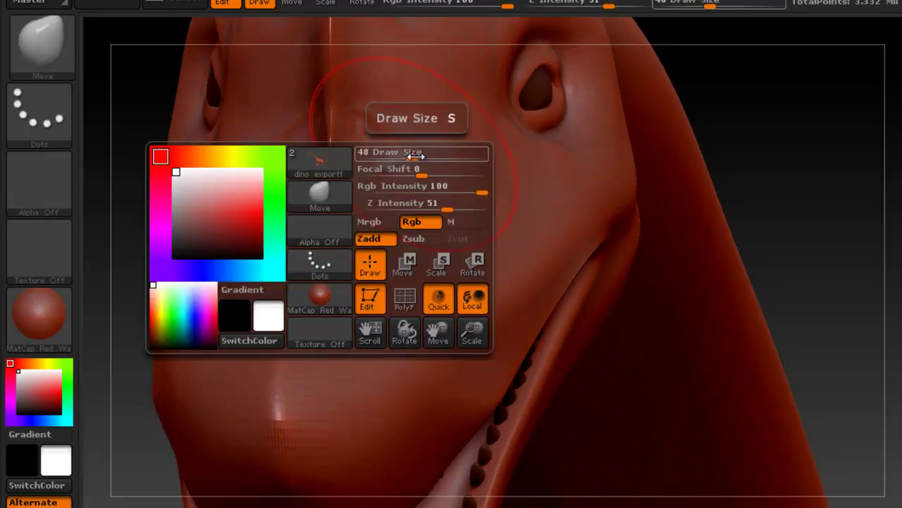
{"action": "left_click_drag", "start_coordinate": [413, 153], "coordinate": [389, 157]}
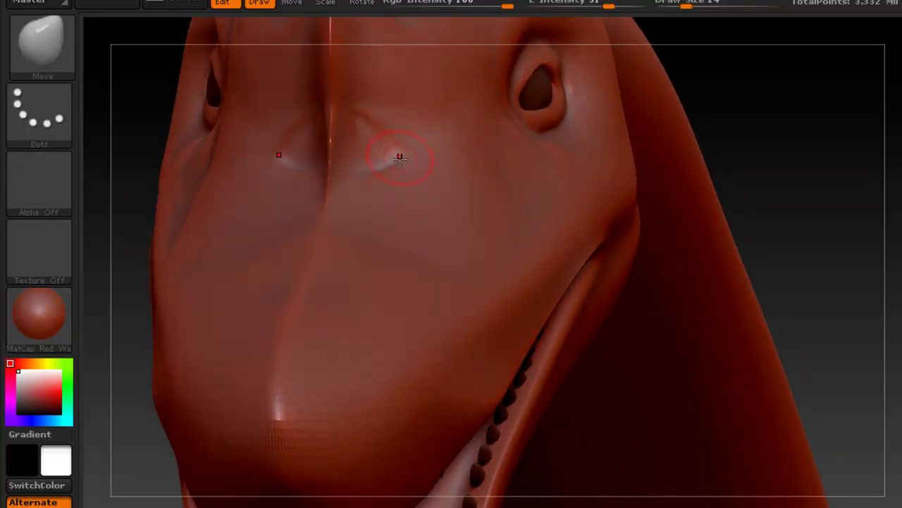
Smooth the outer nostril area and the snout's central ridge, and compare the profile with the reference photo.
{"action": "key", "text": "shift"}
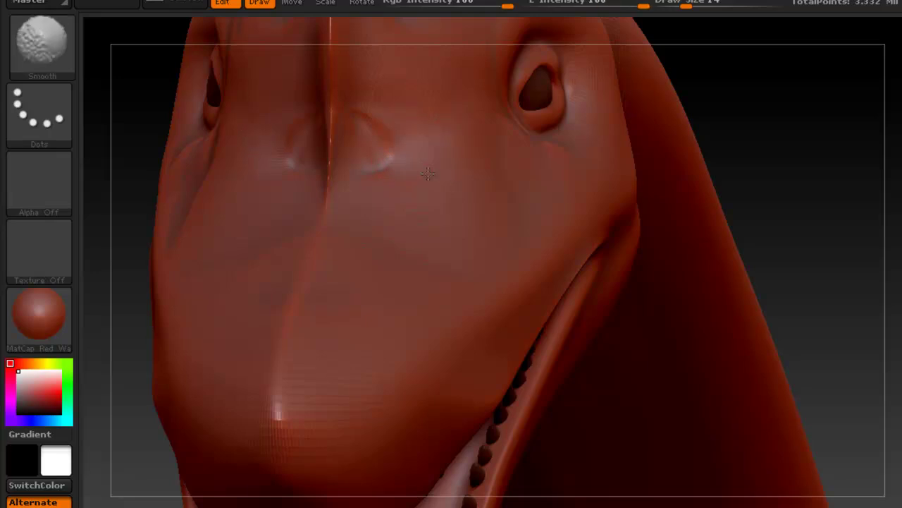
{"action": "left_click_drag", "start_coordinate": [275, 381], "coordinate": [286, 362], "text": "shift"}
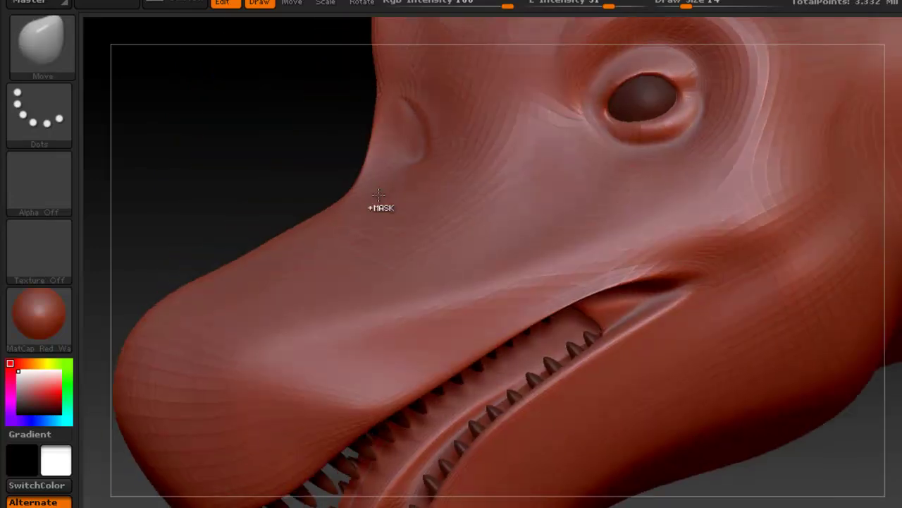
{"action": "key", "text": "ctrl"}
{"action": "left_click_drag", "start_coordinate": [353, 245], "coordinate": [361, 297], "text": "shift"}
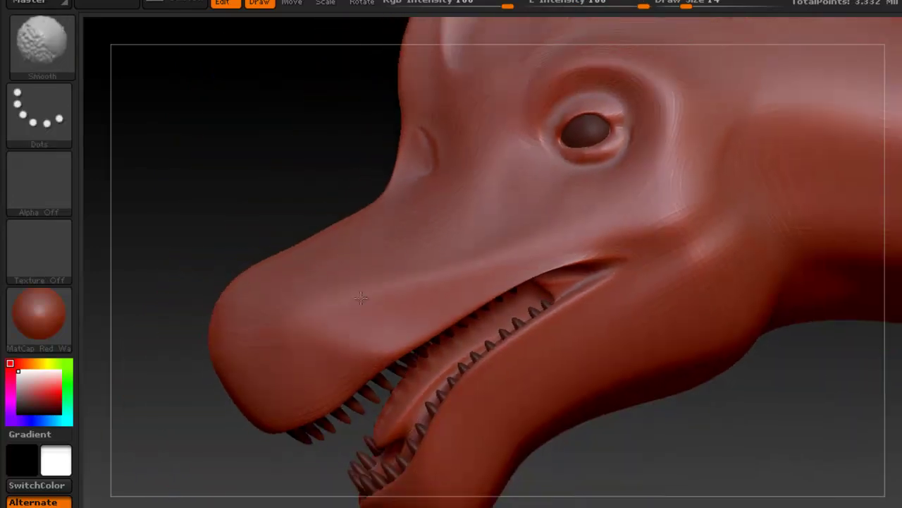
{"action": "left_click", "coordinate": [345, 506]}
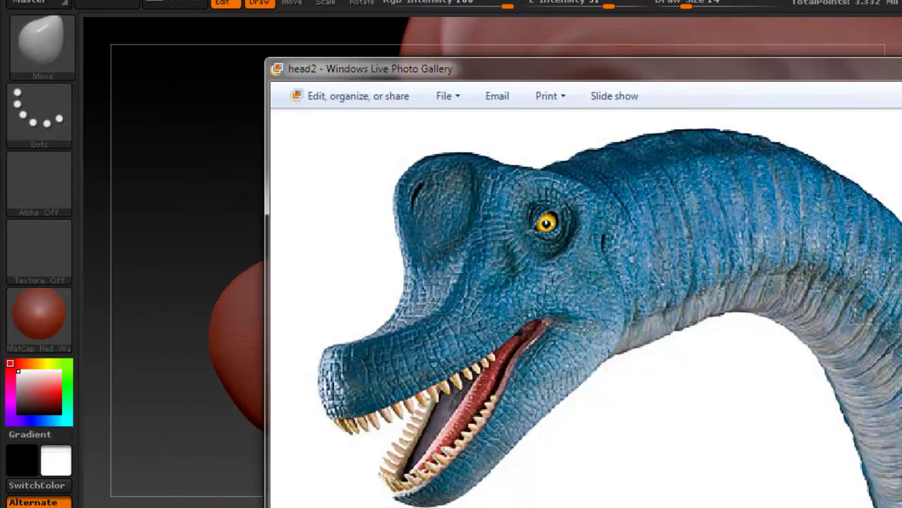
{"action": "left_click", "coordinate": [349, 506]}
Smooth the hollow on the side of the head crest and round the crest's upper contour with an enlarged Move brush.
{"action": "mouse_move", "coordinate": [338, 119]}
{"action": "left_mouse_down", "text": "alt"}
{"action": "mouse_move", "coordinate": [244, 221]}
{"action": "mouse_move", "coordinate": [238, 240]}
{"action": "left_mouse_up", "text": "alt"}
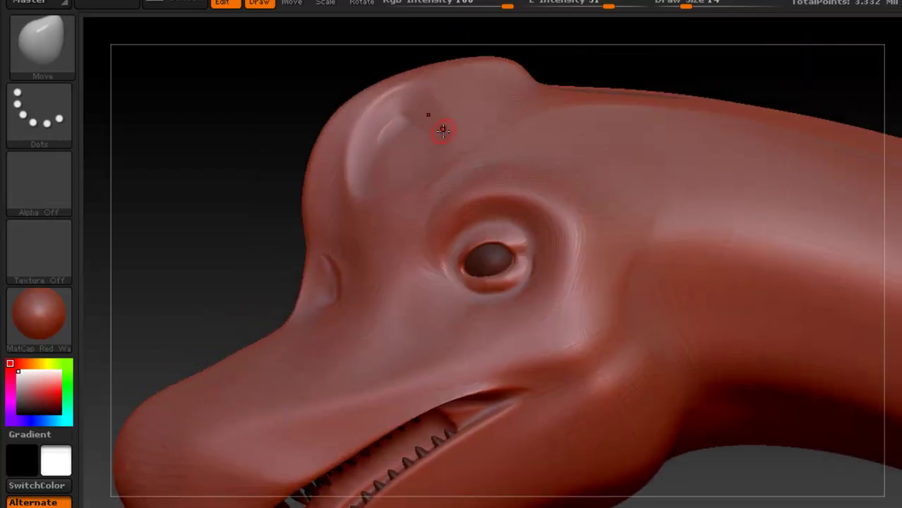
{"action": "left_click_drag", "start_coordinate": [412, 113], "coordinate": [391, 120], "text": "shift"}
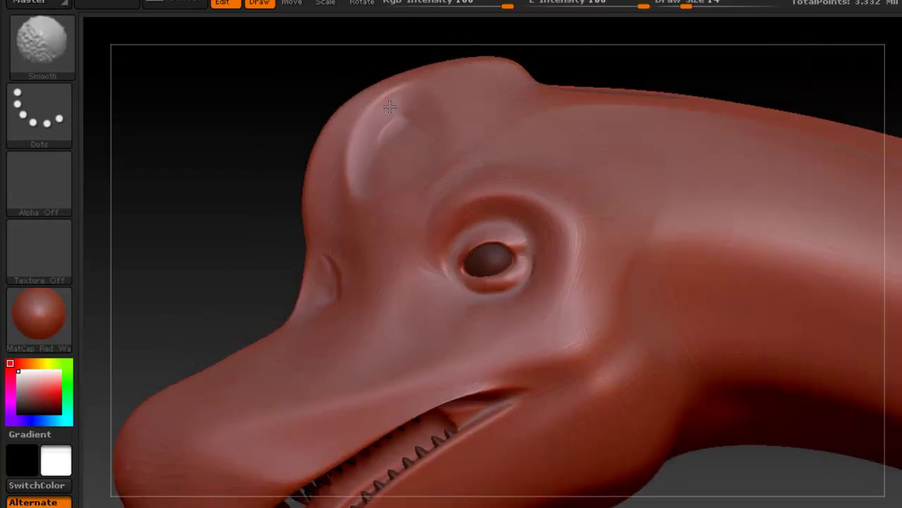
{"action": "key", "text": "space"}
{"action": "left_click_drag", "start_coordinate": [467, 116], "coordinate": [494, 117]}
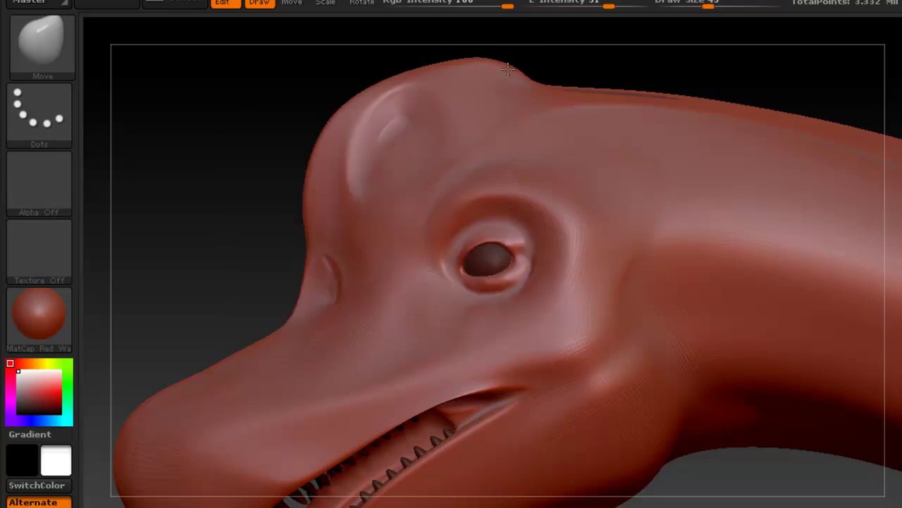
{"action": "key", "text": "alt+Tab"}
{"action": "key", "text": "alt+Tab"}
{"action": "key", "text": "ctrl"}
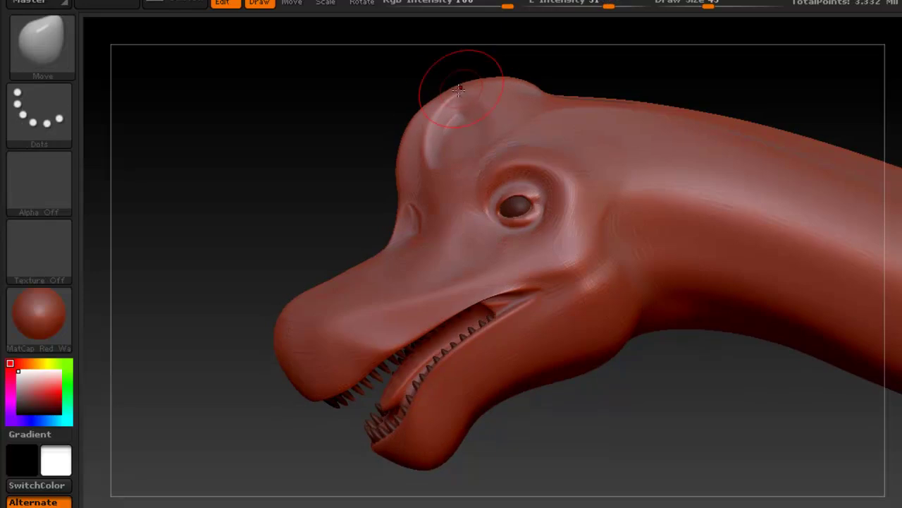
{"action": "mouse_move", "coordinate": [487, 85]}
{"action": "left_mouse_down"}
{"action": "mouse_move", "coordinate": [478, 79]}
{"action": "mouse_move", "coordinate": [448, 93]}
{"action": "left_mouse_up"}
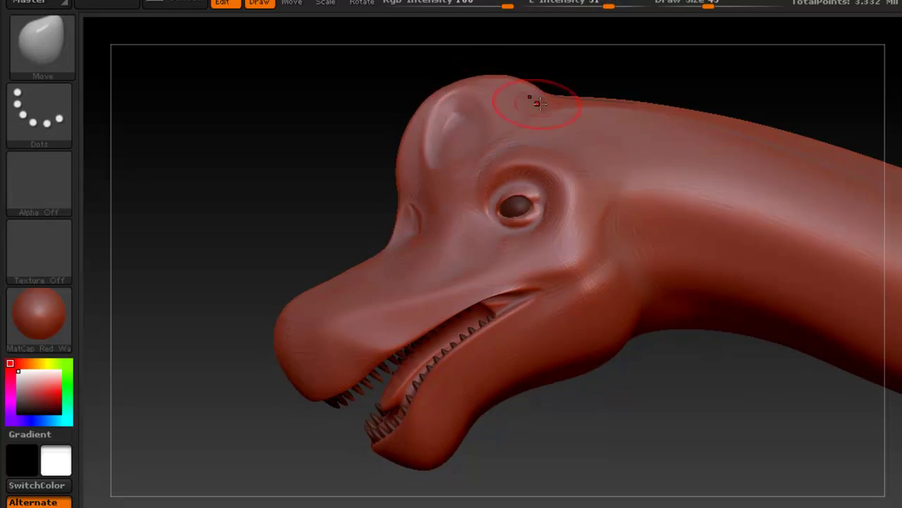
Push the underside of the lower jaw up with the Move brush and check the jaw line in the reference photo.
{"action": "mouse_move", "coordinate": [662, 236]}
{"action": "right_mouse_down", "text": "alt"}
{"action": "mouse_move", "coordinate": [586, 168]}
{"action": "mouse_move", "coordinate": [572, 118]}
{"action": "right_mouse_up", "text": "alt"}
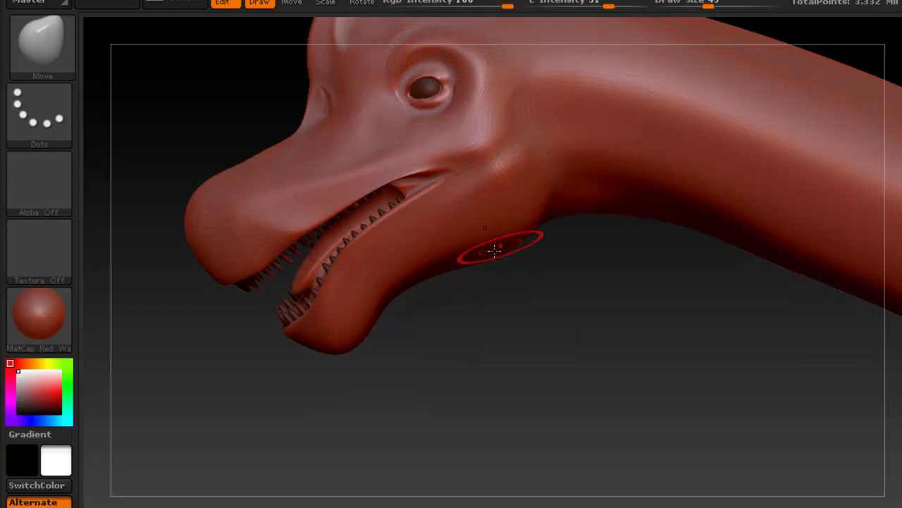
{"action": "left_click_drag", "start_coordinate": [496, 250], "coordinate": [495, 221]}
{"action": "left_click", "coordinate": [363, 507]}
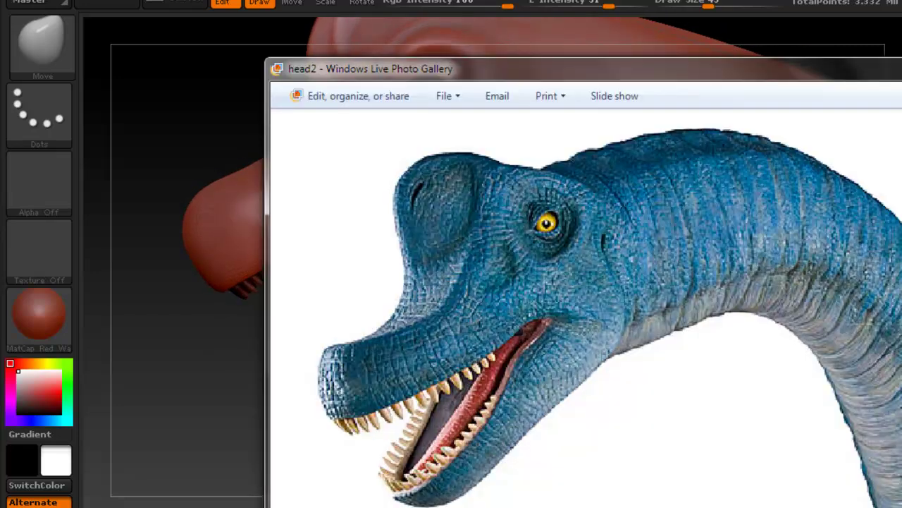
{"action": "left_click", "coordinate": [358, 507]}
Enlarge the Move brush to draw size 74 and pull the rear corner of the jaw down to separate it from the neck.
{"action": "key", "text": "space"}
{"action": "mouse_move", "coordinate": [508, 202]}
{"action": "left_mouse_down"}
{"action": "mouse_move", "coordinate": [528, 202]}
{"action": "mouse_move", "coordinate": [535, 223]}
{"action": "left_mouse_up"}
{"action": "left_click_drag", "start_coordinate": [529, 179], "coordinate": [536, 175]}
{"action": "left_click_drag", "start_coordinate": [534, 222], "coordinate": [536, 229]}
{"action": "right_click_drag", "start_coordinate": [524, 220], "coordinate": [511, 205]}
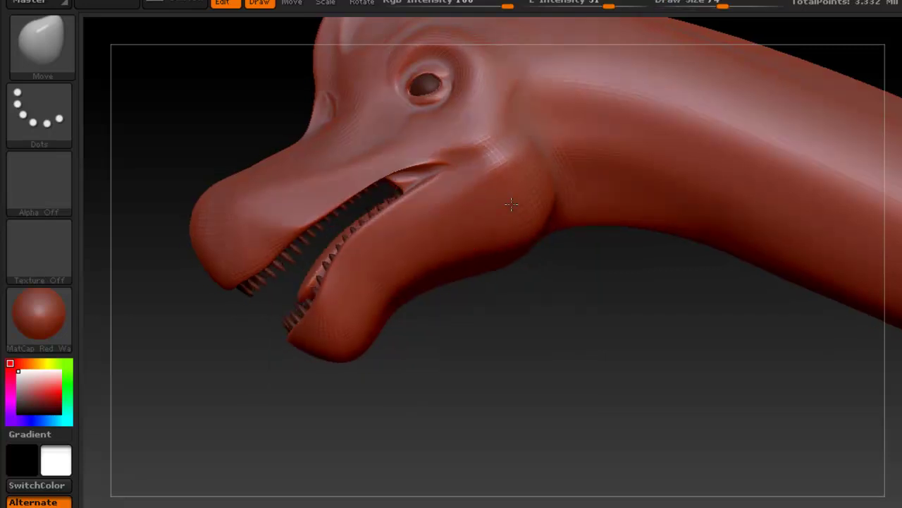
{"action": "left_click_drag", "start_coordinate": [512, 205], "coordinate": [534, 262]}
{"action": "right_click_drag", "start_coordinate": [483, 271], "coordinate": [494, 304]}
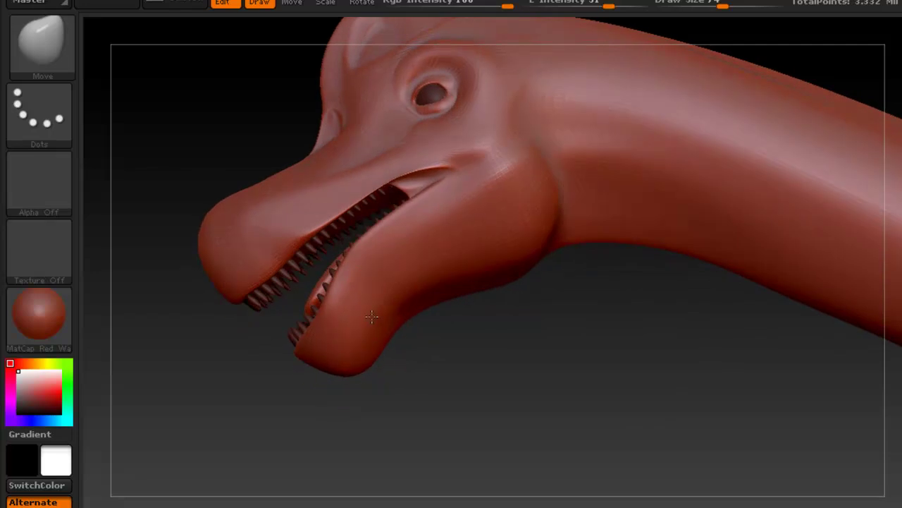
{"action": "mouse_move", "coordinate": [381, 287]}
{"action": "right_mouse_down"}
{"action": "mouse_move", "coordinate": [392, 310]}
{"action": "mouse_move", "coordinate": [343, 235]}
{"action": "mouse_move", "coordinate": [225, 227]}
{"action": "right_mouse_up"}
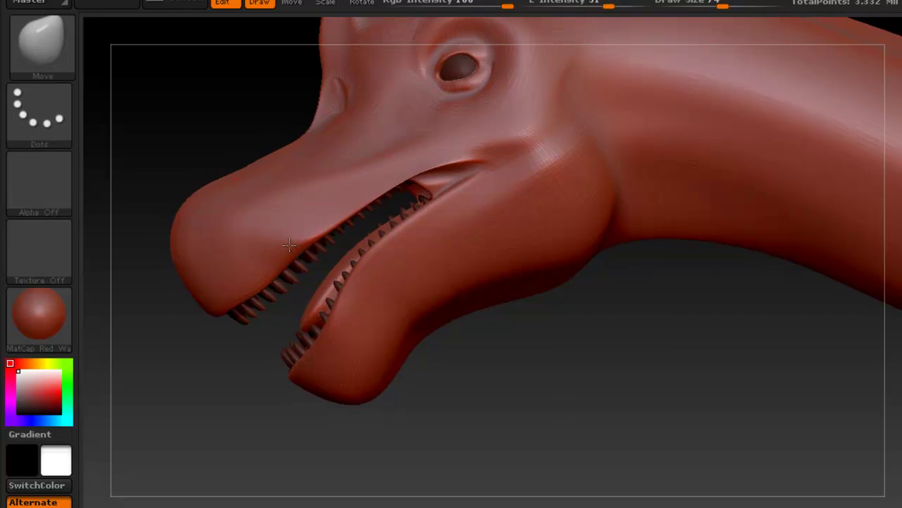
Switch to the Dam_Standard brush for detailing the skin around the eye.
{"action": "right_click_drag", "start_coordinate": [460, 184], "coordinate": [536, 165], "text": "alt"}
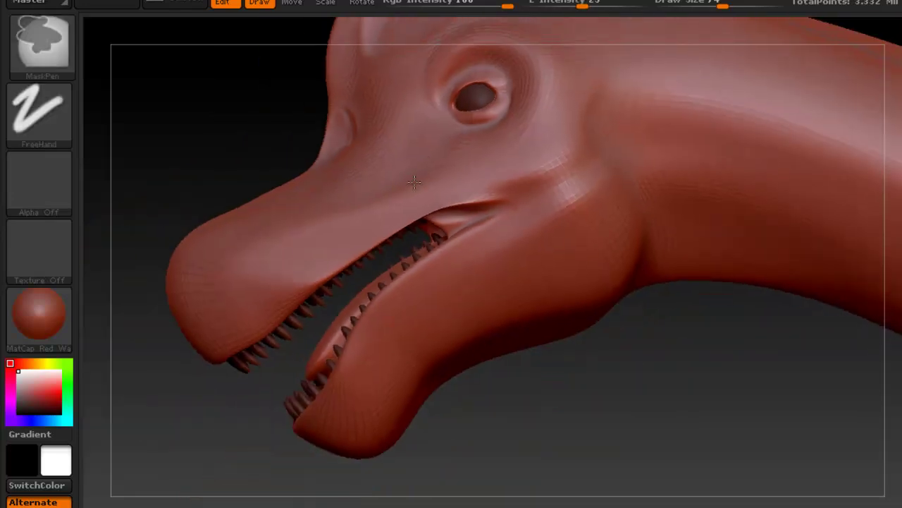
{"action": "mouse_move", "coordinate": [414, 183]}
{"action": "right_mouse_down"}
{"action": "mouse_move", "coordinate": [430, 181]}
{"action": "mouse_move", "coordinate": [416, 196]}
{"action": "right_mouse_up"}
{"action": "right_click_drag", "start_coordinate": [515, 91], "coordinate": [476, 228], "text": "alt"}
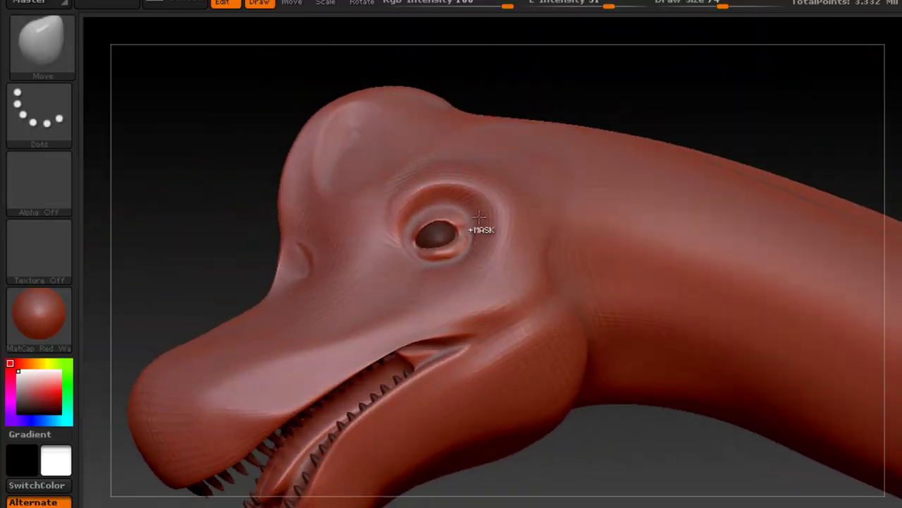
{"action": "key", "text": "ctrl"}
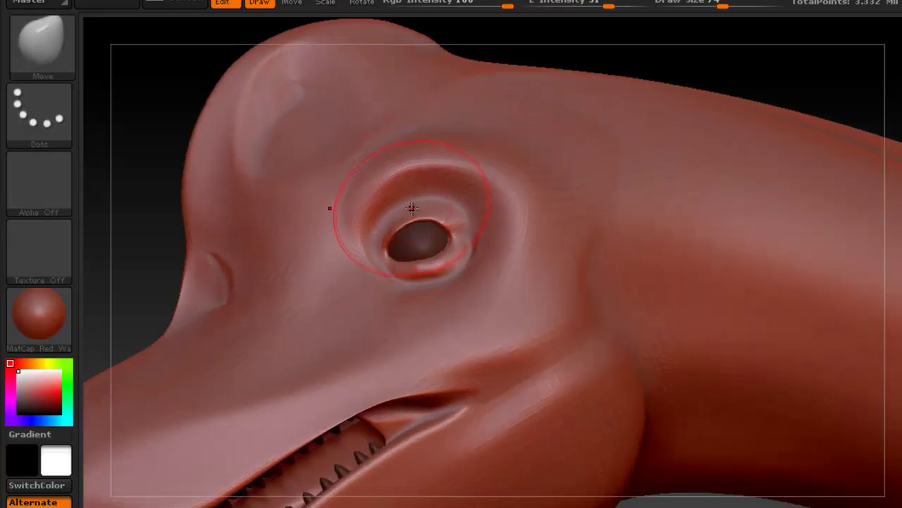
{"action": "key", "text": "b"}
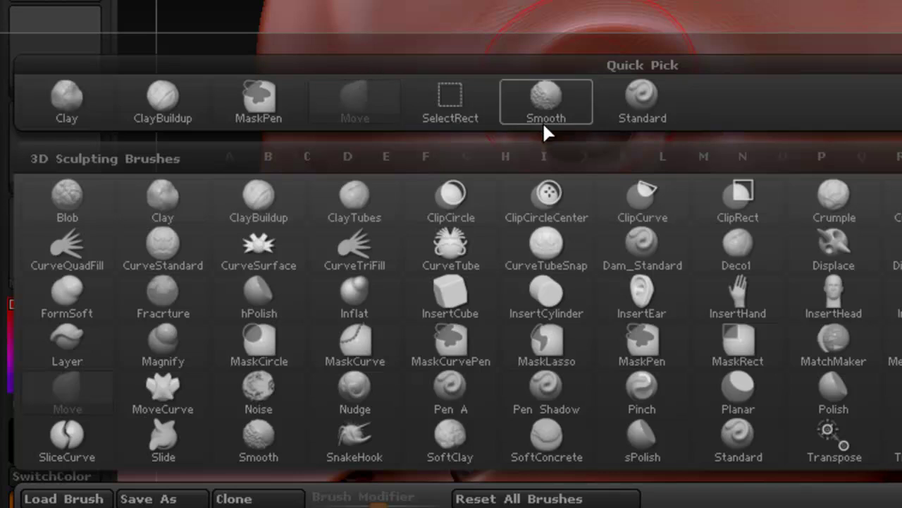
{"action": "left_click_drag", "start_coordinate": [637, 266], "coordinate": [646, 274]}
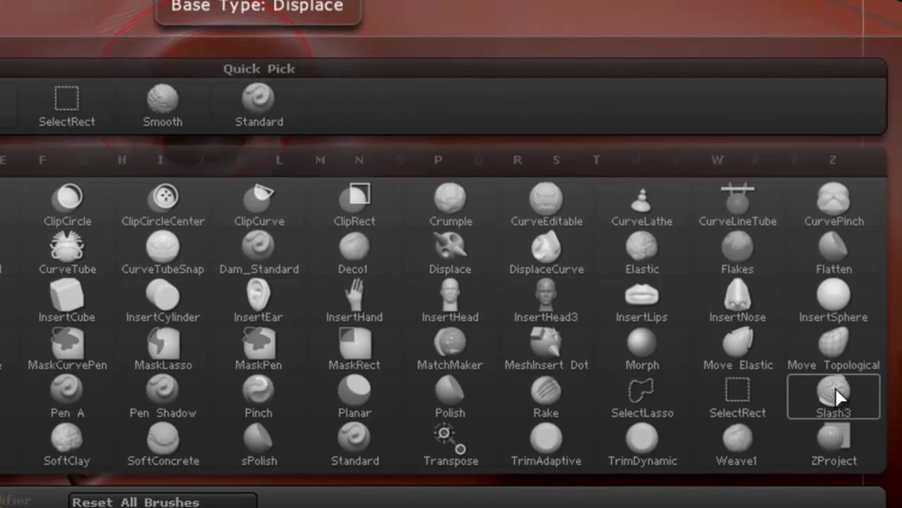
{"action": "left_click", "coordinate": [249, 252]}
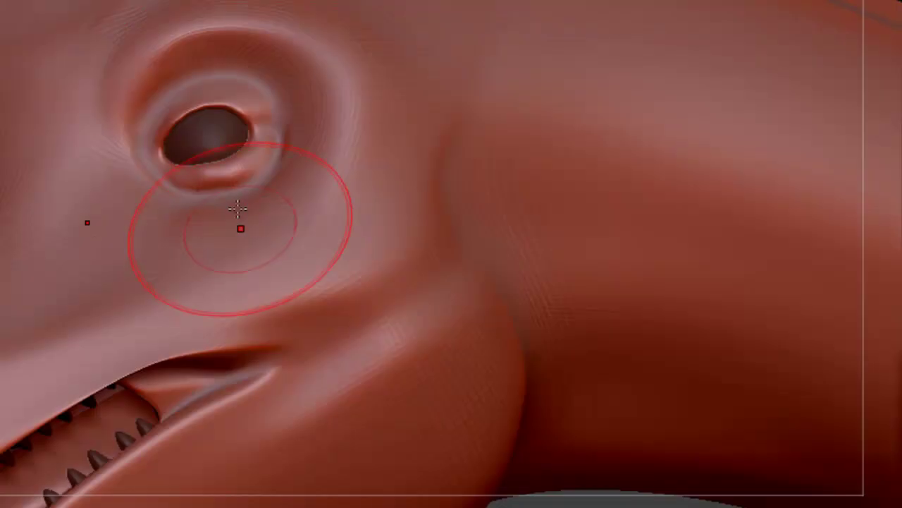
Set the Dam_Standard brush's draw size to 9 and lower its Z Intensity for fine creases around the eyelids.
{"action": "right_click_drag", "start_coordinate": [224, 146], "coordinate": [342, 209], "text": "ctrl"}
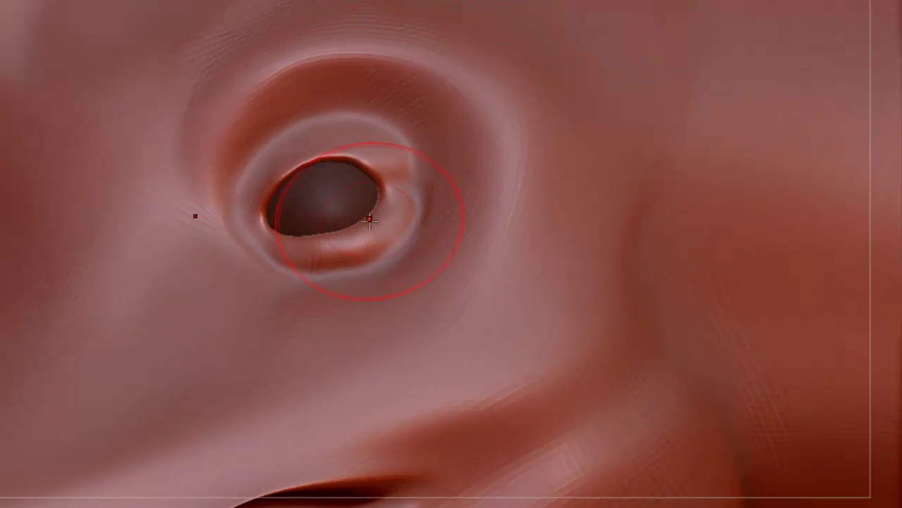
{"action": "key", "text": "space"}
{"action": "left_click_drag", "start_coordinate": [371, 157], "coordinate": [327, 154]}
{"action": "key", "text": "space"}
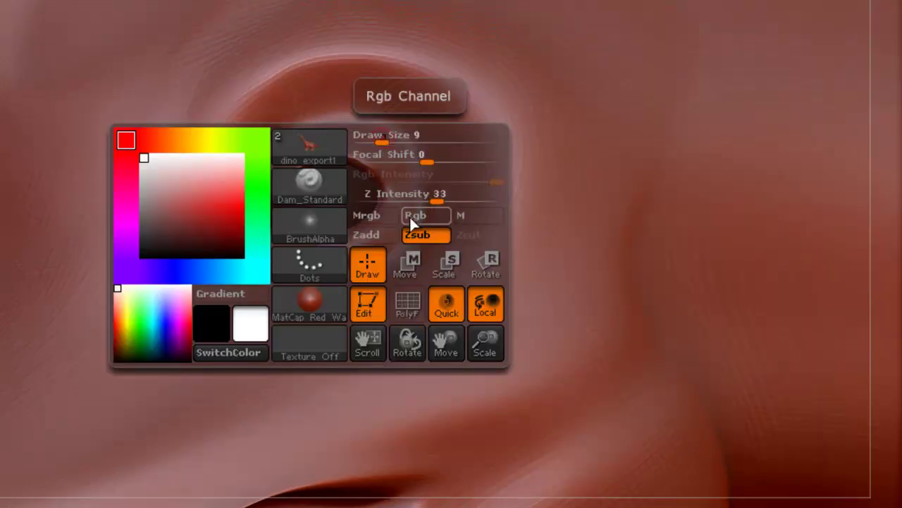
{"action": "left_click_drag", "start_coordinate": [429, 195], "coordinate": [409, 194]}
{"action": "right_click_drag", "start_coordinate": [435, 195], "coordinate": [474, 247], "text": "ctrl"}
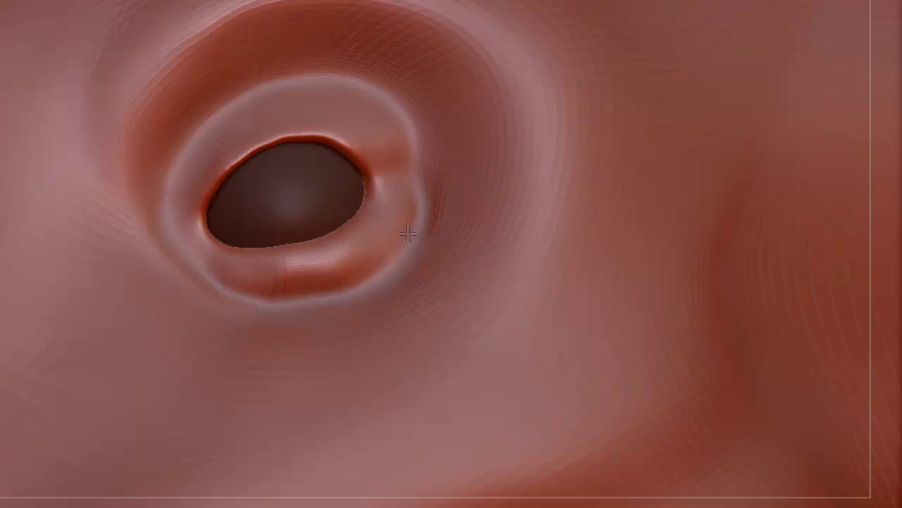
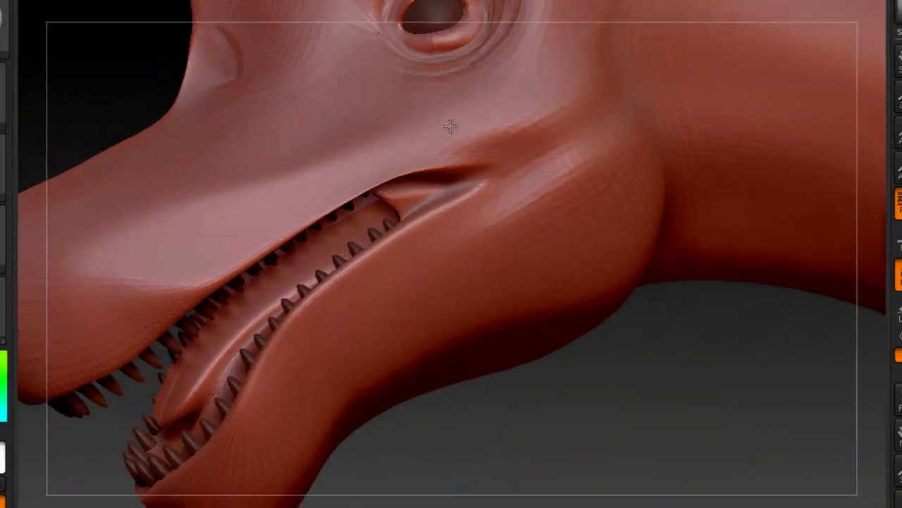
Carve fine folds into the skin membrane at the corner of the mouth with the Slash3 brush.
{"action": "right_click_drag", "start_coordinate": [412, 167], "coordinate": [418, 244], "text": "ctrl"}
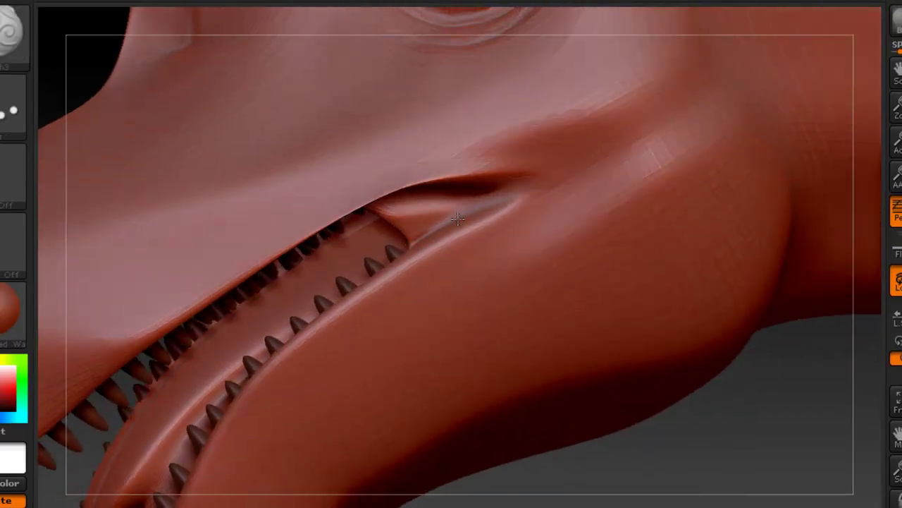
{"action": "left_click_drag", "start_coordinate": [443, 225], "coordinate": [526, 192]}
{"action": "right_click_drag", "start_coordinate": [461, 172], "coordinate": [457, 137]}
{"action": "mouse_move", "coordinate": [389, 215]}
{"action": "left_mouse_down"}
{"action": "mouse_move", "coordinate": [400, 211]}
{"action": "mouse_move", "coordinate": [418, 233]}
{"action": "mouse_move", "coordinate": [429, 218]}
{"action": "mouse_move", "coordinate": [426, 205]}
{"action": "mouse_move", "coordinate": [415, 208]}
{"action": "mouse_move", "coordinate": [435, 202]}
{"action": "left_mouse_up"}
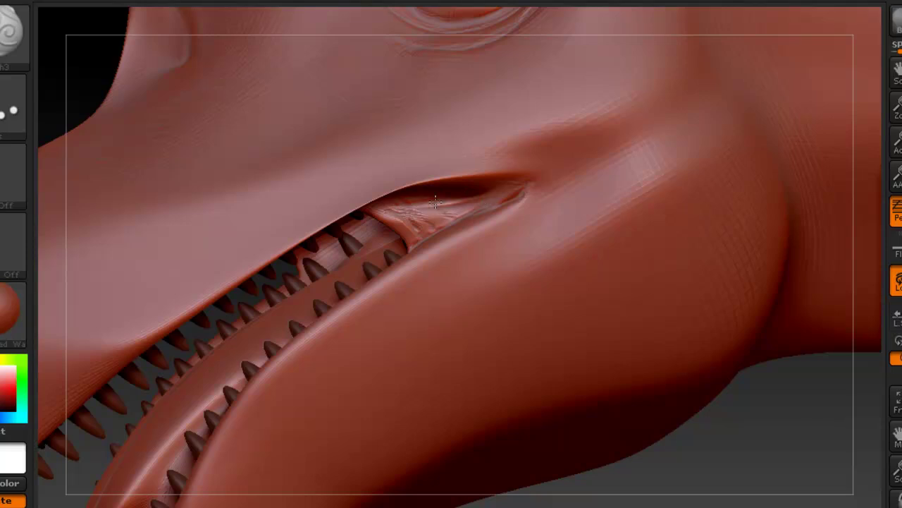
{"action": "mouse_move", "coordinate": [509, 192]}
{"action": "left_mouse_down"}
{"action": "mouse_move", "coordinate": [452, 182]}
{"action": "mouse_move", "coordinate": [529, 191]}
{"action": "left_mouse_up"}
Carve deeper creases around the upper lid fold, both eye corners and the edge of the lower eyelid, smoothing the skin where needed.
{"action": "right_click_drag", "start_coordinate": [426, 103], "coordinate": [540, 213], "text": "alt"}
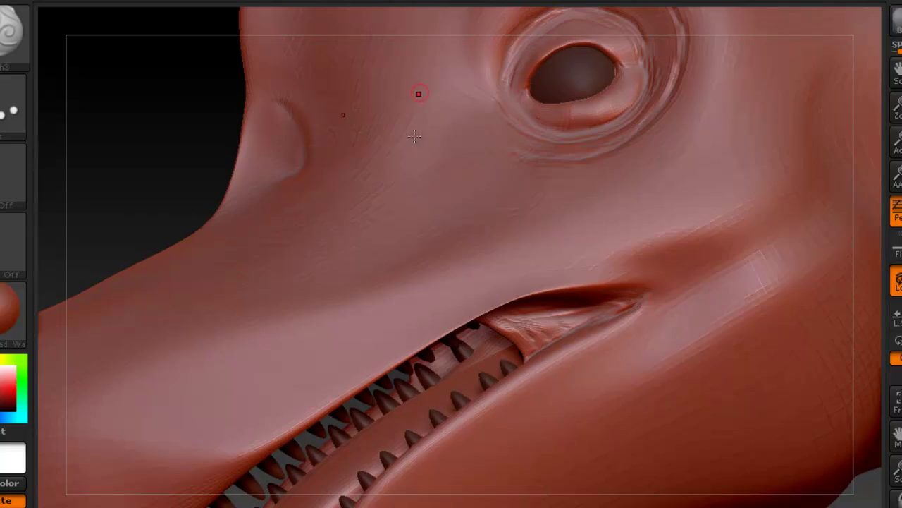
{"action": "right_click_drag", "start_coordinate": [419, 93], "coordinate": [385, 274], "text": "alt"}
{"action": "left_click_drag", "start_coordinate": [480, 211], "coordinate": [550, 181]}
{"action": "right_click_drag", "start_coordinate": [541, 165], "coordinate": [483, 196], "text": "alt"}
{"action": "mouse_move", "coordinate": [482, 195]}
{"action": "left_mouse_down", "text": "shift"}
{"action": "mouse_move", "coordinate": [452, 240]}
{"action": "mouse_move", "coordinate": [435, 219]}
{"action": "left_mouse_up", "text": "shift"}
{"action": "mouse_move", "coordinate": [426, 270]}
{"action": "left_mouse_down"}
{"action": "mouse_move", "coordinate": [452, 188]}
{"action": "mouse_move", "coordinate": [486, 171]}
{"action": "left_mouse_up"}
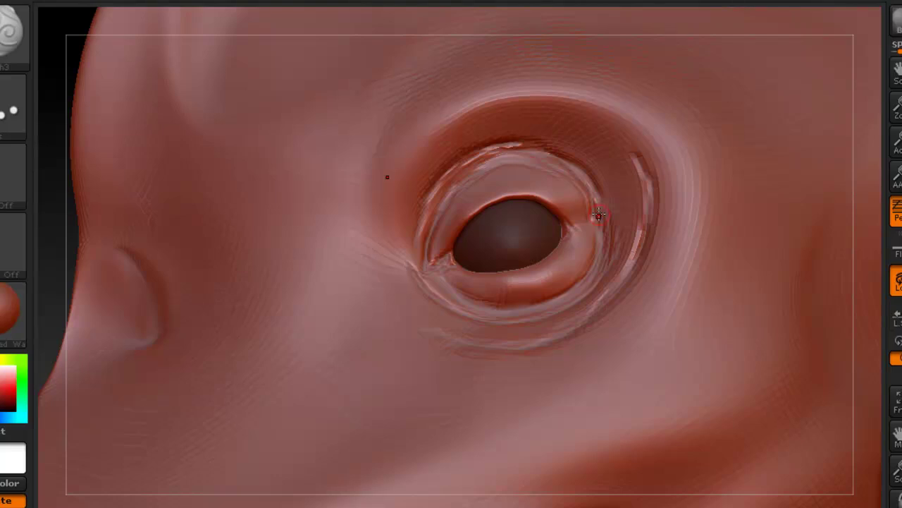
{"action": "mouse_move", "coordinate": [556, 217]}
{"action": "left_mouse_down"}
{"action": "mouse_move", "coordinate": [596, 229]}
{"action": "mouse_move", "coordinate": [598, 204]}
{"action": "mouse_move", "coordinate": [575, 170]}
{"action": "left_mouse_up"}
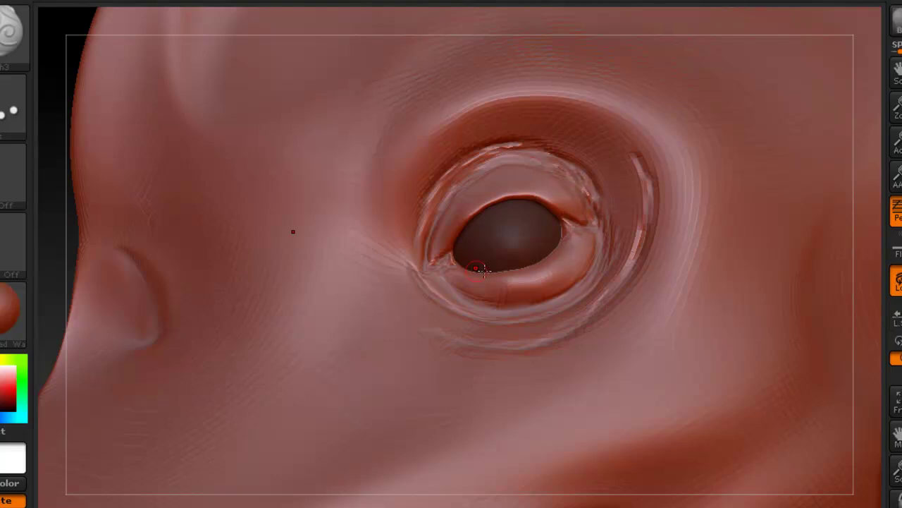
{"action": "left_click_drag", "start_coordinate": [431, 271], "coordinate": [495, 311]}
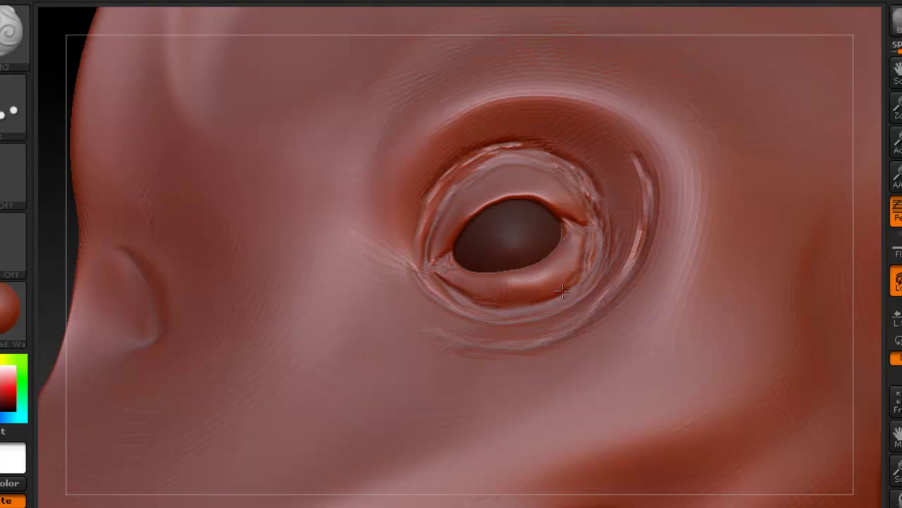
Cut a small curved slit near the top of the crest, deepen the hollow below it in front of the eye, and smooth that hollow.
{"action": "right_click_drag", "start_coordinate": [572, 132], "coordinate": [495, 124], "text": "ctrl"}
{"action": "left_click_drag", "start_coordinate": [491, 124], "coordinate": [512, 110]}
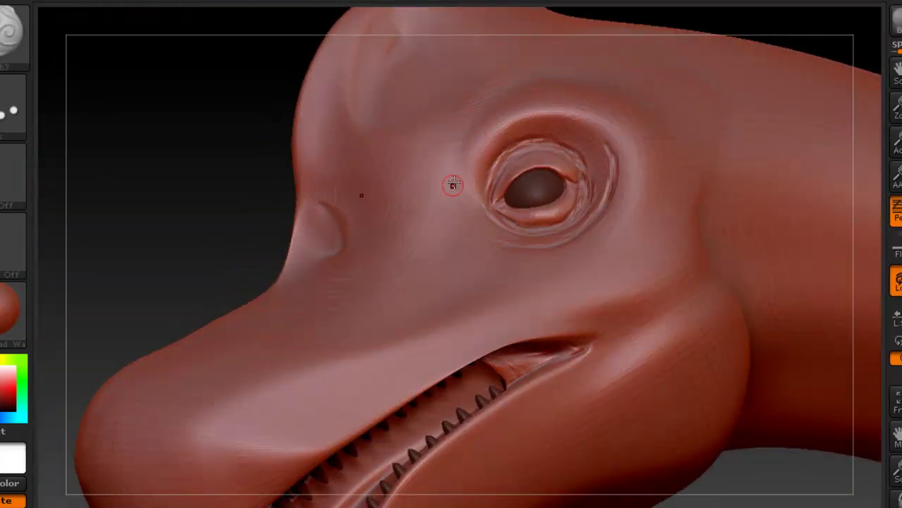
{"action": "right_click_drag", "start_coordinate": [509, 150], "coordinate": [431, 136], "text": "alt"}
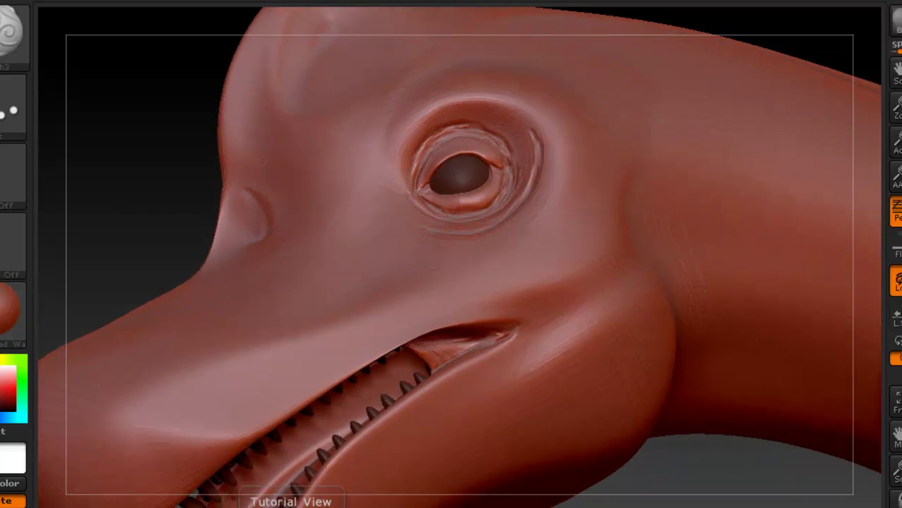
{"action": "left_click", "coordinate": [288, 505]}
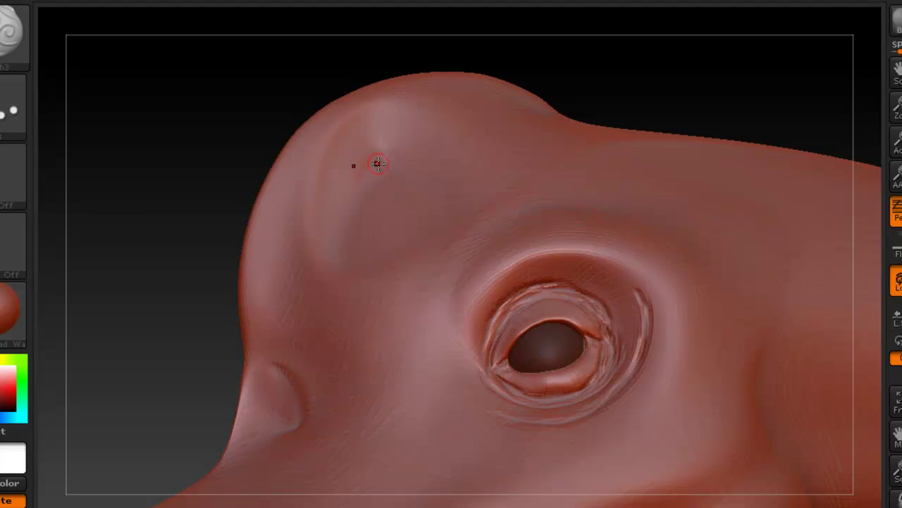
{"action": "left_click_drag", "start_coordinate": [368, 167], "coordinate": [380, 162]}
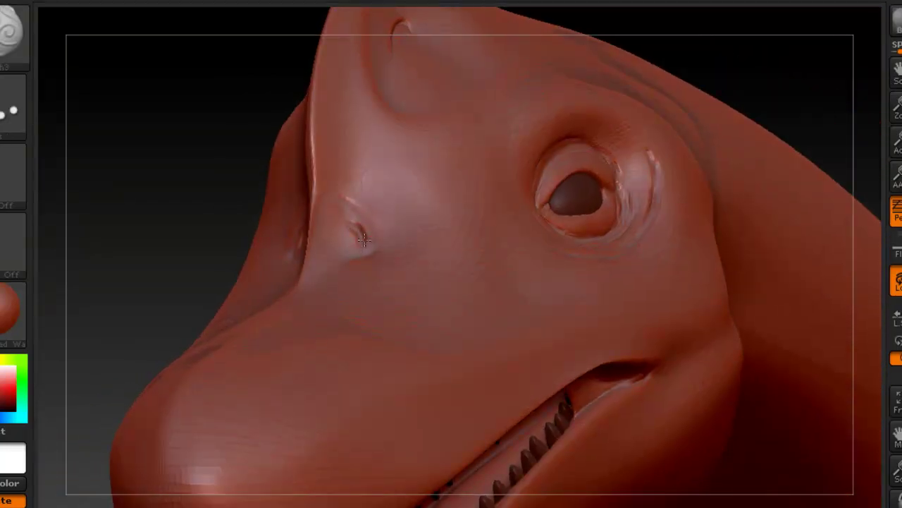
{"action": "left_click_drag", "start_coordinate": [361, 228], "coordinate": [361, 243]}
{"action": "key", "text": "shift"}
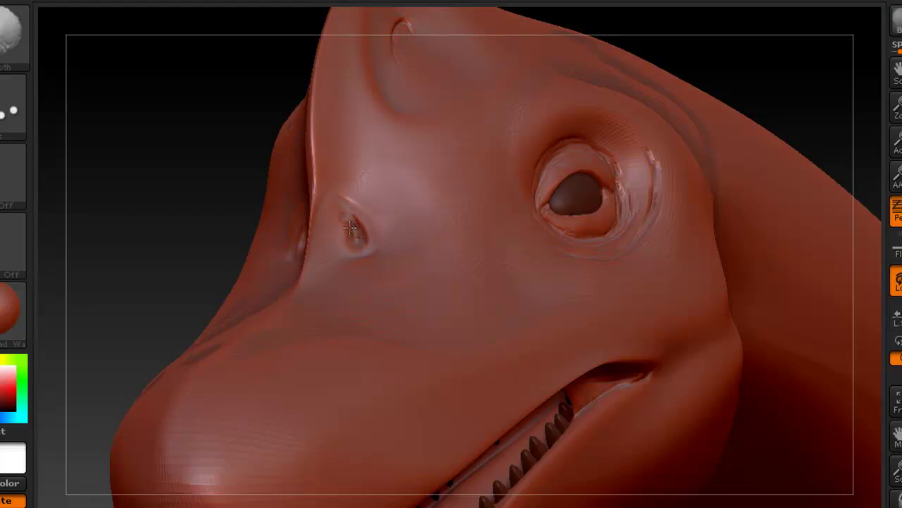
{"action": "mouse_move", "coordinate": [351, 240]}
{"action": "left_mouse_down", "text": "shift"}
{"action": "mouse_move", "coordinate": [357, 248]}
{"action": "mouse_move", "coordinate": [357, 222]}
{"action": "left_mouse_up", "text": "shift"}
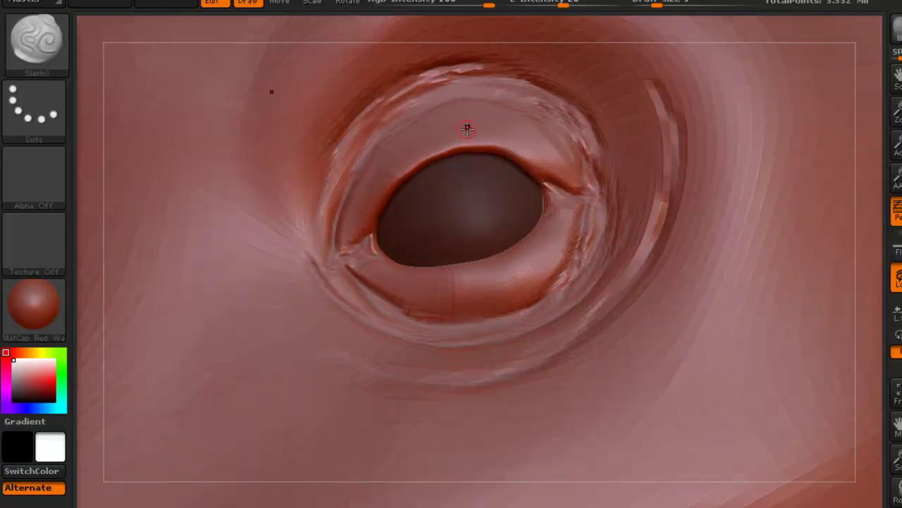
Reduce the Slash3 draw size and carve fine radial wrinkles across the upper eyelid.
{"action": "right_click", "coordinate": [466, 129]}
{"action": "left_click_drag", "start_coordinate": [472, 130], "coordinate": [462, 127]}
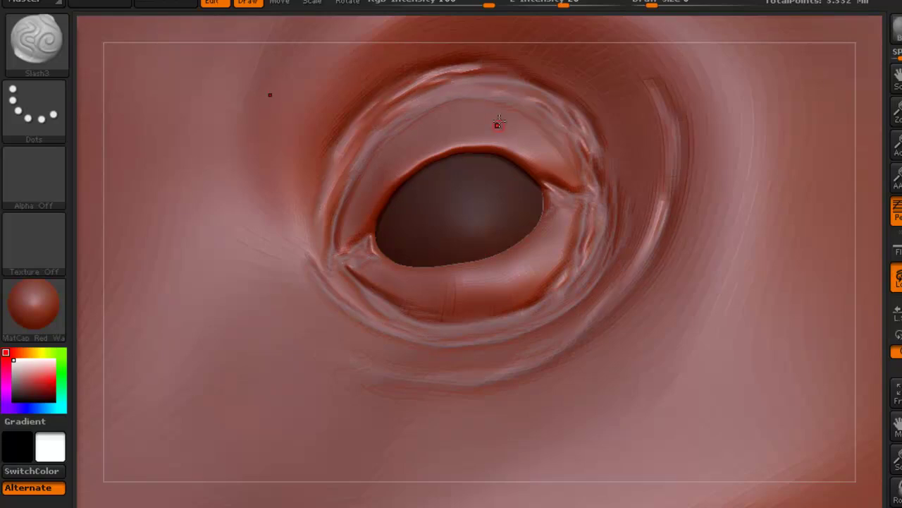
{"action": "mouse_move", "coordinate": [522, 150]}
{"action": "left_mouse_down"}
{"action": "mouse_move", "coordinate": [546, 138]}
{"action": "mouse_move", "coordinate": [548, 152]}
{"action": "left_mouse_up"}
{"action": "left_click_drag", "start_coordinate": [537, 168], "coordinate": [566, 151]}
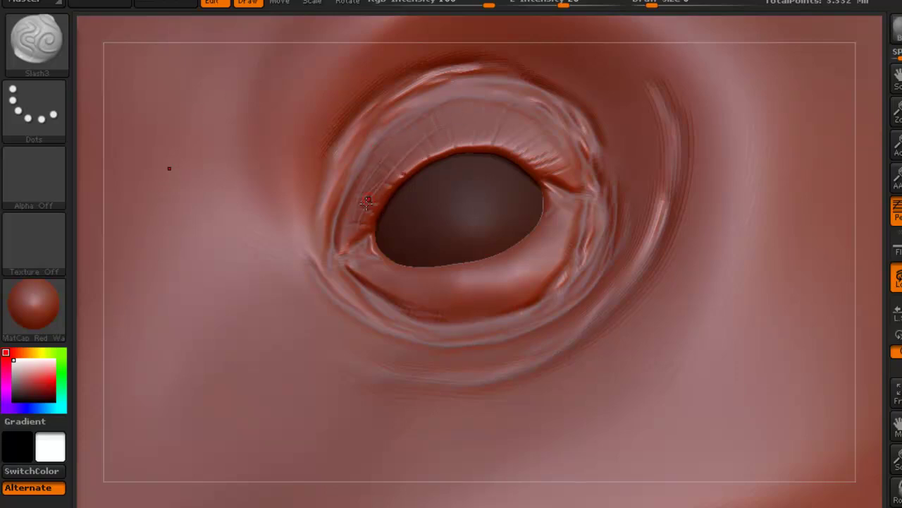
{"action": "mouse_move", "coordinate": [360, 187]}
{"action": "left_mouse_down"}
{"action": "mouse_move", "coordinate": [388, 150]}
{"action": "mouse_move", "coordinate": [494, 139]}
{"action": "mouse_move", "coordinate": [559, 154]}
{"action": "mouse_move", "coordinate": [523, 148]}
{"action": "left_mouse_up"}
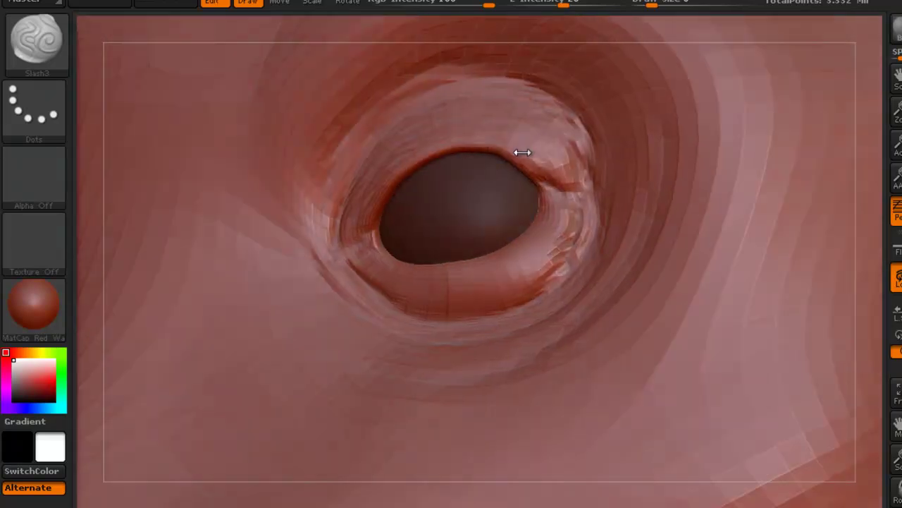
Raise the brush's Z Intensity and carve short radial creases across the lower eyelid, undoing the stray stroke.
{"action": "key", "text": "space"}
{"action": "mouse_move", "coordinate": [530, 184]}
{"action": "left_mouse_down"}
{"action": "mouse_move", "coordinate": [570, 175]}
{"action": "mouse_move", "coordinate": [534, 163]}
{"action": "left_mouse_up"}
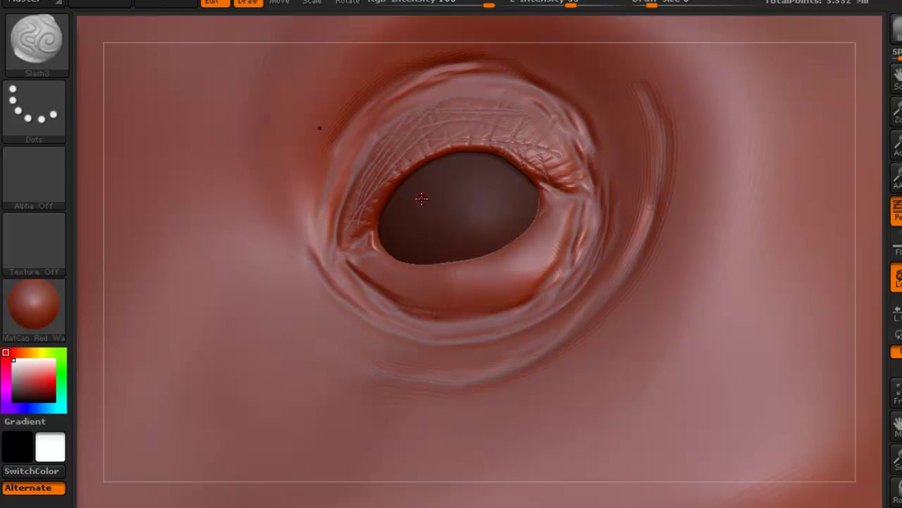
{"action": "mouse_move", "coordinate": [549, 213]}
{"action": "left_mouse_down"}
{"action": "mouse_move", "coordinate": [576, 241]}
{"action": "mouse_move", "coordinate": [532, 285]}
{"action": "left_mouse_up"}
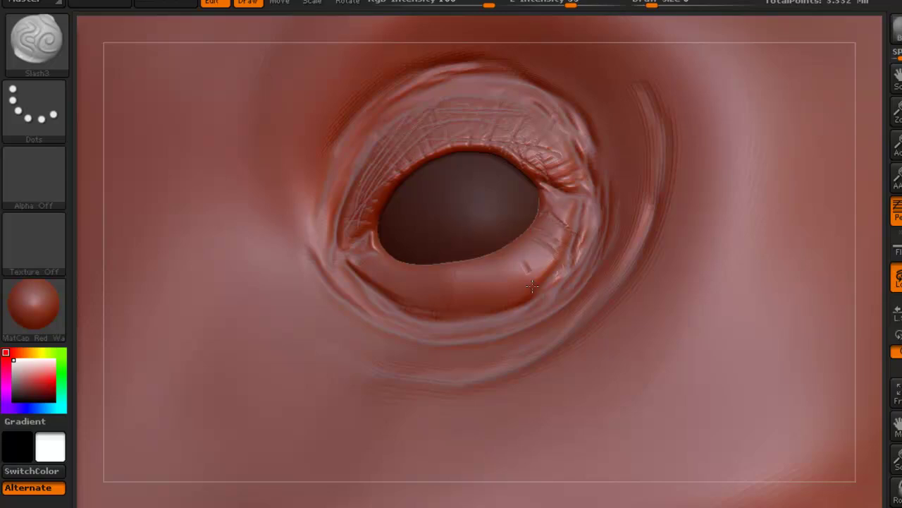
{"action": "left_click_drag", "start_coordinate": [488, 249], "coordinate": [484, 303]}
{"action": "left_click_drag", "start_coordinate": [437, 259], "coordinate": [414, 316]}
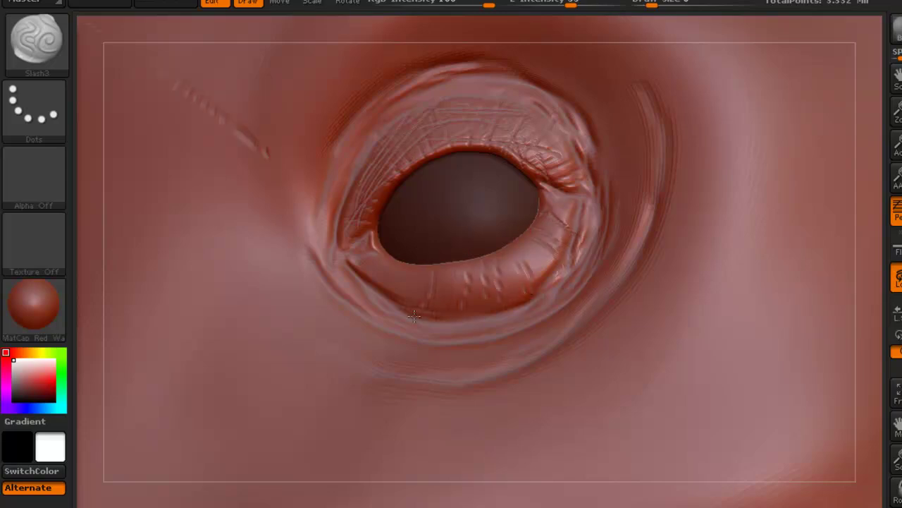
{"action": "key", "text": "ctrl+z"}
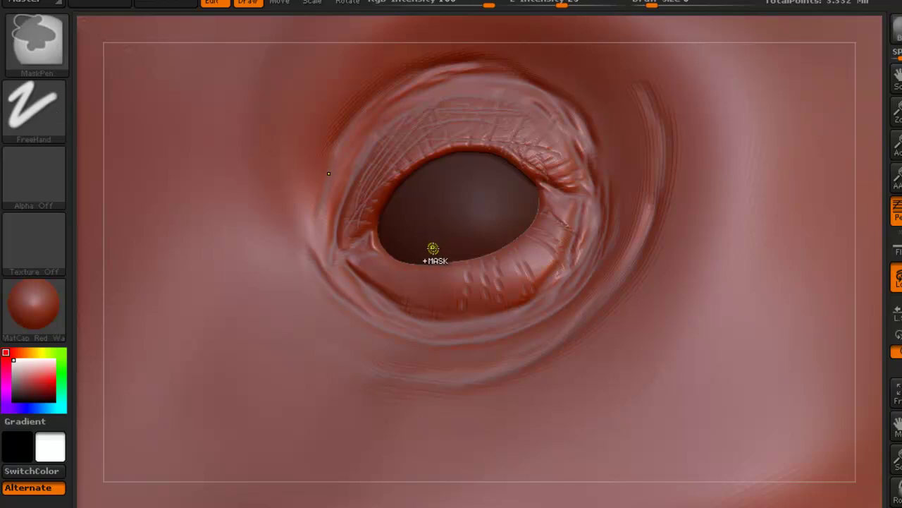
{"action": "key", "text": "ctrl+z"}
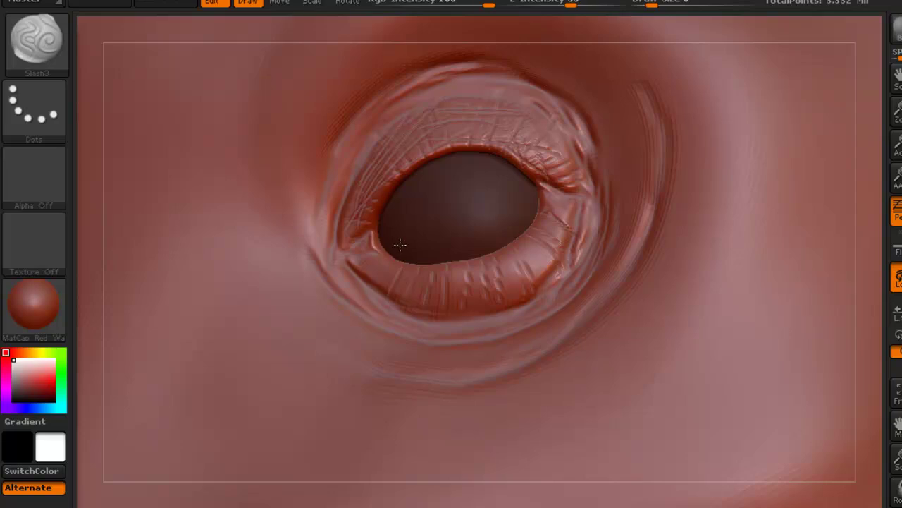
Crosshatch the lower eyelid with lengthwise wrinkles and extend the creases around the rear corner of the eye.
{"action": "left_click_drag", "start_coordinate": [433, 304], "coordinate": [519, 283]}
{"action": "left_click_drag", "start_coordinate": [450, 275], "coordinate": [545, 247]}
{"action": "left_click_drag", "start_coordinate": [491, 282], "coordinate": [538, 260]}
{"action": "left_click_drag", "start_coordinate": [463, 310], "coordinate": [554, 272]}
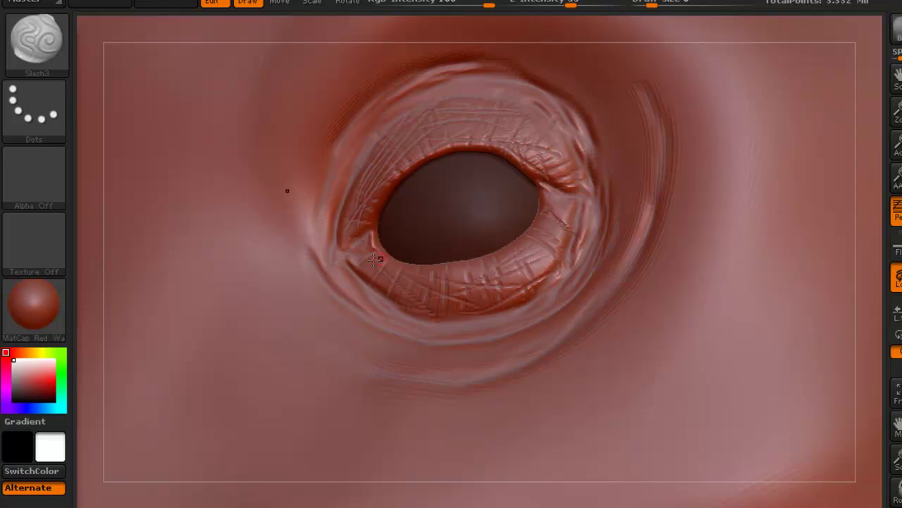
{"action": "left_click_drag", "start_coordinate": [517, 272], "coordinate": [550, 295]}
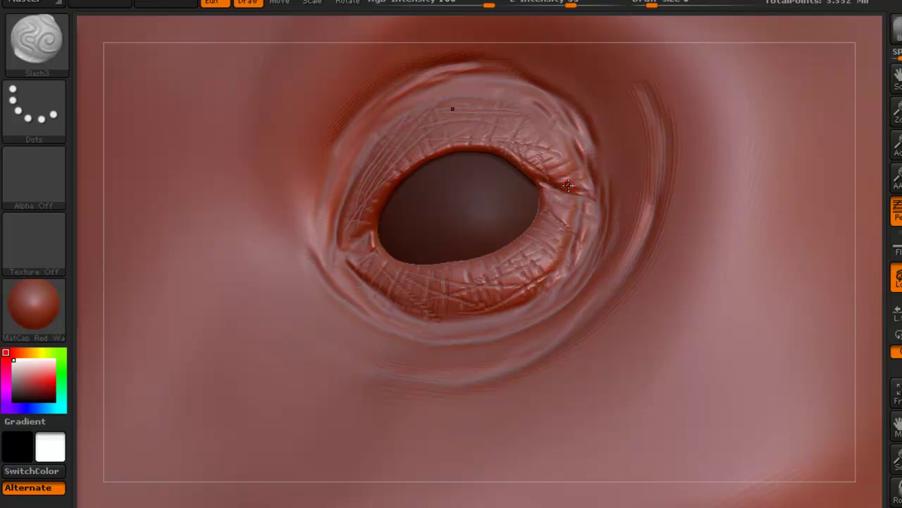
{"action": "left_click_drag", "start_coordinate": [593, 193], "coordinate": [549, 93]}
Compare the sculpted eye with the skin folds around the eye in the head2 reference photo.
{"action": "mouse_move", "coordinate": [514, 88]}
{"action": "right_mouse_down", "text": "ctrl"}
{"action": "mouse_move", "coordinate": [502, 108]}
{"action": "mouse_move", "coordinate": [475, 111]}
{"action": "right_mouse_up", "text": "ctrl"}
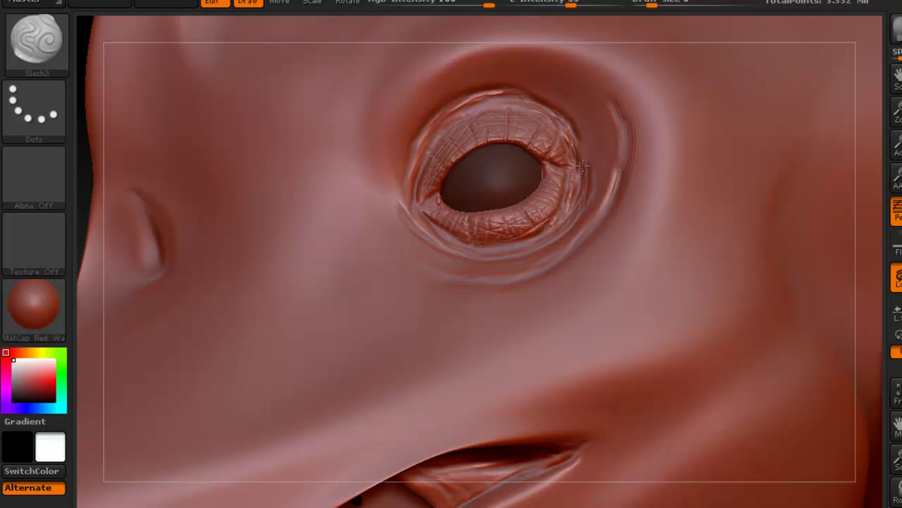
{"action": "left_click", "coordinate": [333, 507]}
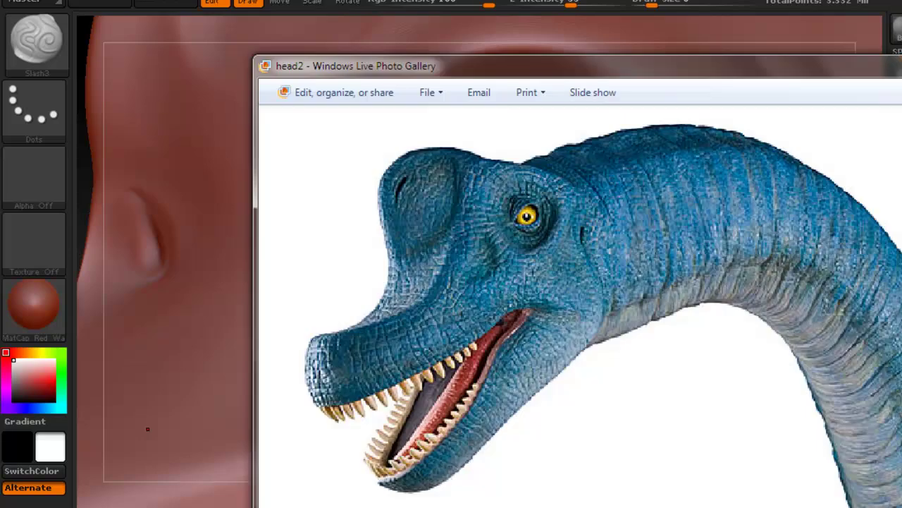
{"action": "left_click", "coordinate": [331, 507]}
{"action": "right_click_drag", "start_coordinate": [579, 121], "coordinate": [525, 214], "text": "alt"}
{"action": "right_click_drag", "start_coordinate": [534, 155], "coordinate": [456, 176], "text": "ctrl"}
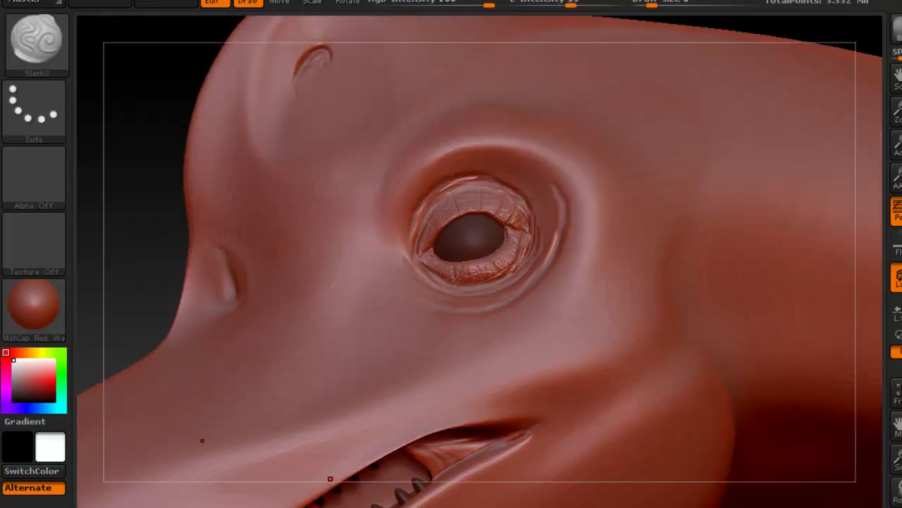
{"action": "key", "text": "alt+Tab"}
{"action": "key", "text": "alt+Tab"}
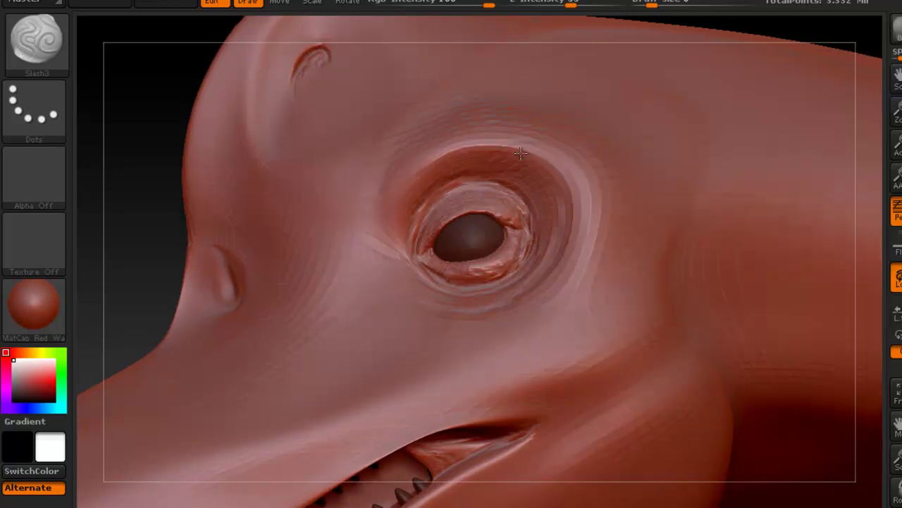
Adjust the Slash3 draw size, raise its Z Intensity, and carve fine lines across the brow above the eye.
{"action": "key", "text": "space"}
{"action": "left_click_drag", "start_coordinate": [521, 161], "coordinate": [512, 159]}
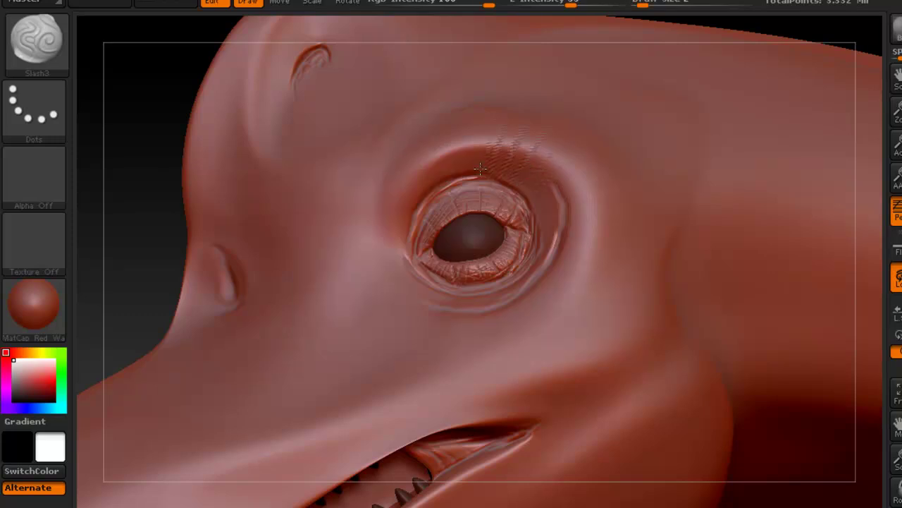
{"action": "mouse_move", "coordinate": [471, 153]}
{"action": "right_mouse_down"}
{"action": "mouse_move", "coordinate": [494, 155]}
{"action": "mouse_move", "coordinate": [523, 140]}
{"action": "mouse_move", "coordinate": [569, 161]}
{"action": "right_mouse_up"}
{"action": "key", "text": "space"}
{"action": "left_click_drag", "start_coordinate": [508, 146], "coordinate": [513, 147]}
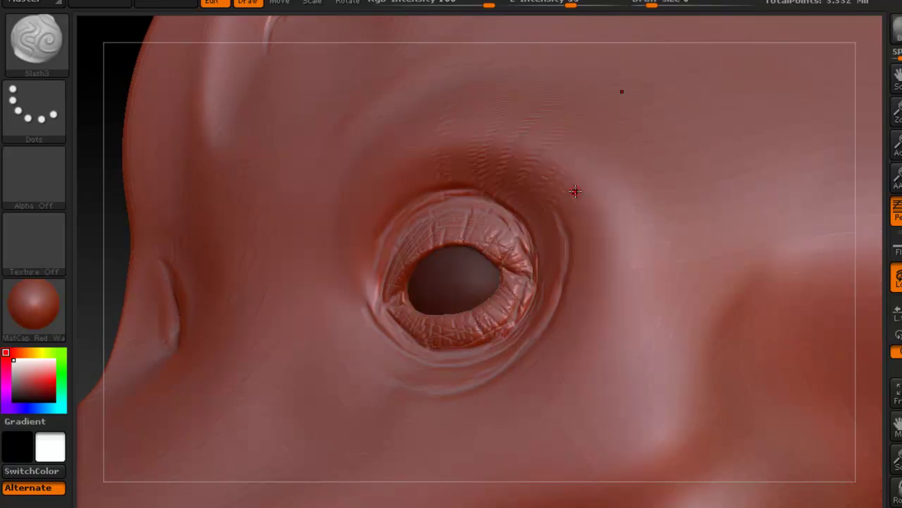
{"action": "key", "text": "space"}
{"action": "left_click_drag", "start_coordinate": [551, 187], "coordinate": [572, 190]}
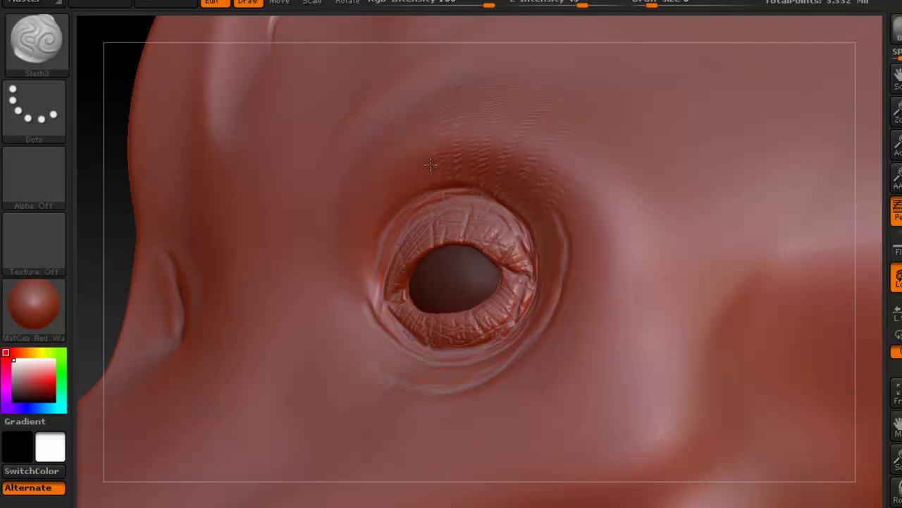
Carve radial creases down the front of the brow toward the upper eyelid and the front of the eye.
{"action": "left_click_drag", "start_coordinate": [381, 110], "coordinate": [403, 189]}
{"action": "right_click_drag", "start_coordinate": [416, 145], "coordinate": [454, 143]}
{"action": "left_click_drag", "start_coordinate": [352, 155], "coordinate": [392, 222]}
{"action": "mouse_move", "coordinate": [320, 172]}
{"action": "left_mouse_down"}
{"action": "mouse_move", "coordinate": [368, 237]}
{"action": "mouse_move", "coordinate": [372, 286]}
{"action": "left_mouse_up"}
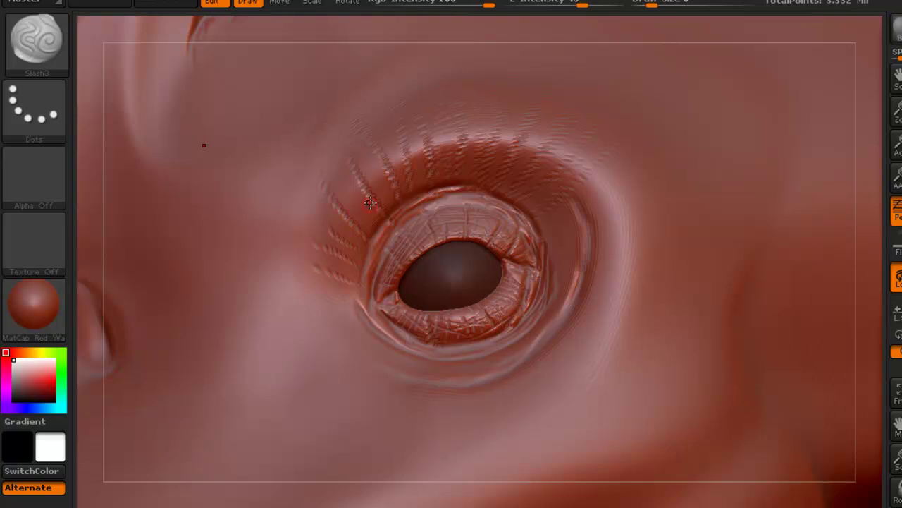
Carve radial creases behind the eye and add more between the existing ones along the front and top of the brow.
{"action": "right_click_drag", "start_coordinate": [343, 171], "coordinate": [381, 181], "text": "ctrl"}
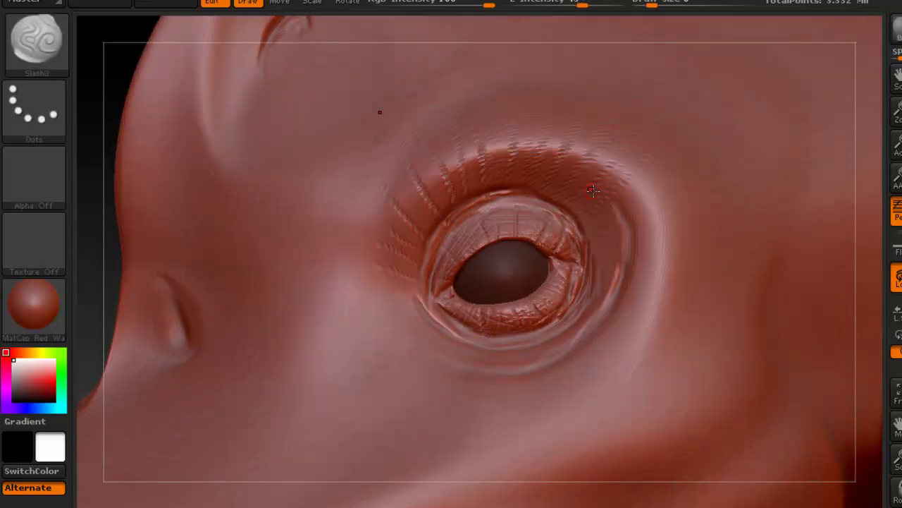
{"action": "left_click_drag", "start_coordinate": [599, 216], "coordinate": [645, 195]}
{"action": "left_click_drag", "start_coordinate": [612, 238], "coordinate": [664, 233]}
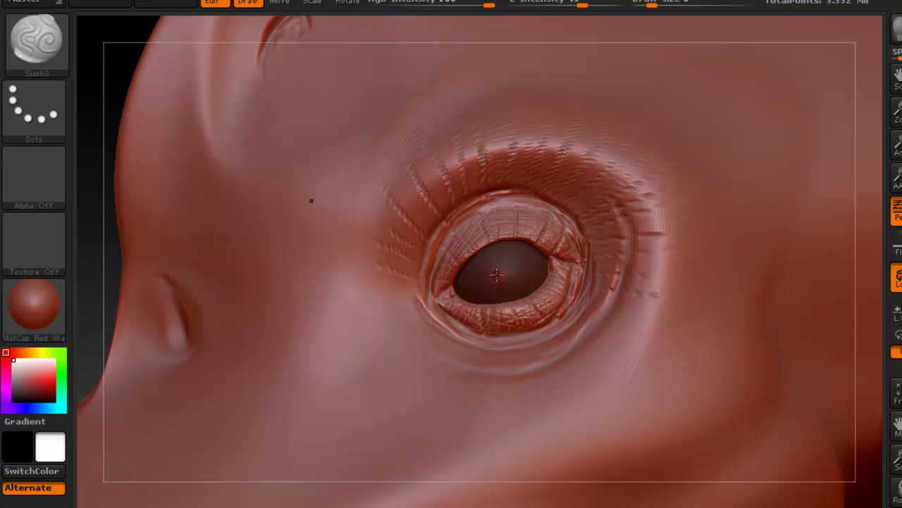
{"action": "left_click_drag", "start_coordinate": [396, 139], "coordinate": [435, 214]}
{"action": "left_click_drag", "start_coordinate": [416, 115], "coordinate": [455, 220]}
{"action": "mouse_move", "coordinate": [443, 132]}
{"action": "left_mouse_down"}
{"action": "mouse_move", "coordinate": [460, 177]}
{"action": "mouse_move", "coordinate": [517, 89]}
{"action": "mouse_move", "coordinate": [556, 116]}
{"action": "mouse_move", "coordinate": [555, 184]}
{"action": "mouse_move", "coordinate": [615, 168]}
{"action": "left_mouse_up"}
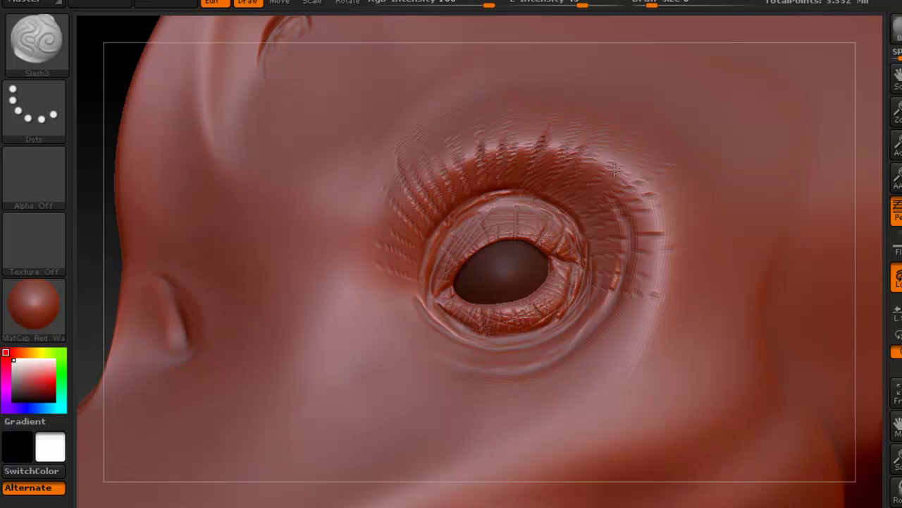
Crosshatch the brow creases with lines following the curve of the eye socket from its front around to its rear.
{"action": "right_click_drag", "start_coordinate": [552, 146], "coordinate": [487, 170], "text": "ctrl"}
{"action": "left_click_drag", "start_coordinate": [492, 166], "coordinate": [575, 152]}
{"action": "left_click_drag", "start_coordinate": [470, 199], "coordinate": [507, 146]}
{"action": "mouse_move", "coordinate": [451, 213]}
{"action": "left_mouse_down"}
{"action": "mouse_move", "coordinate": [487, 179]}
{"action": "mouse_move", "coordinate": [597, 179]}
{"action": "mouse_move", "coordinate": [546, 146]}
{"action": "left_mouse_up"}
{"action": "mouse_move", "coordinate": [572, 189]}
{"action": "left_mouse_down"}
{"action": "mouse_move", "coordinate": [619, 191]}
{"action": "mouse_move", "coordinate": [628, 203]}
{"action": "left_mouse_up"}
{"action": "left_click_drag", "start_coordinate": [603, 238], "coordinate": [630, 235]}
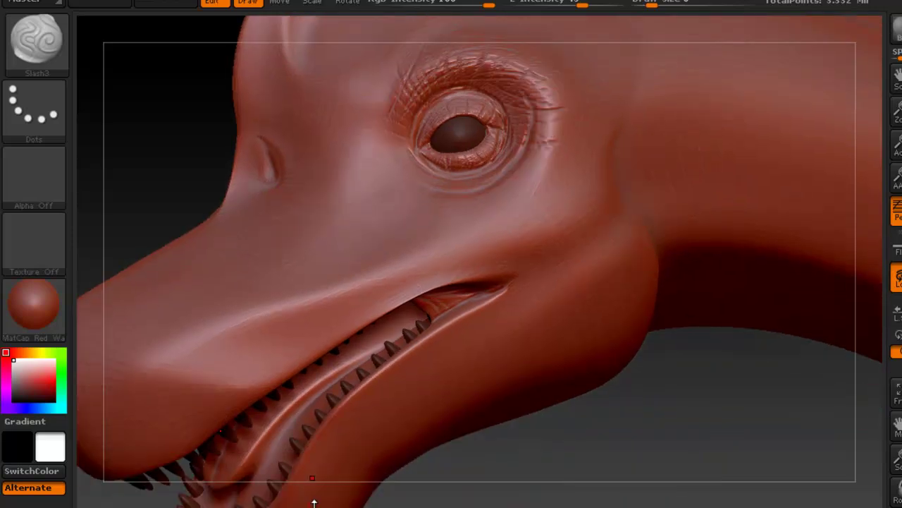
Carve creases fanning out toward the snout from the front corner of the eye.
{"action": "left_click", "coordinate": [315, 505]}
{"action": "left_click_drag", "start_coordinate": [369, 161], "coordinate": [406, 126]}
{"action": "mouse_move", "coordinate": [406, 122]}
{"action": "left_mouse_down"}
{"action": "mouse_move", "coordinate": [410, 152]}
{"action": "mouse_move", "coordinate": [370, 195]}
{"action": "left_mouse_up"}
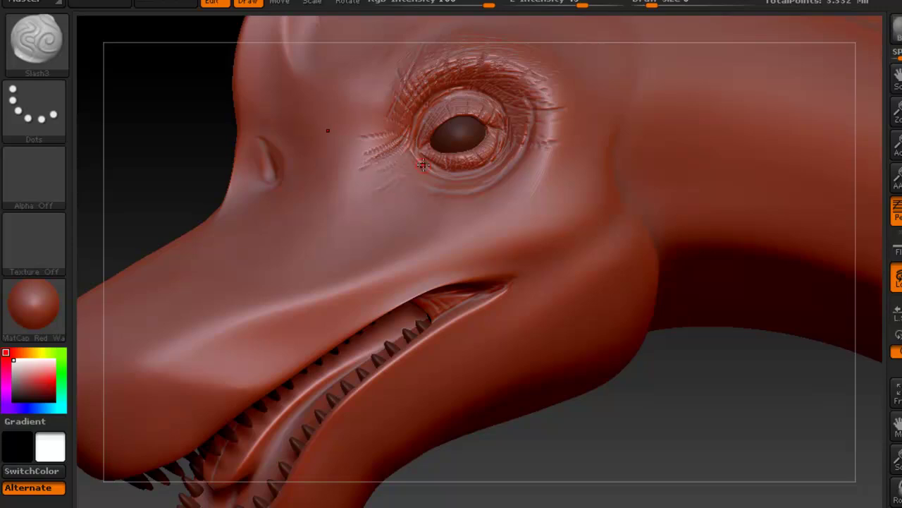
{"action": "left_click_drag", "start_coordinate": [236, 69], "coordinate": [309, 97]}
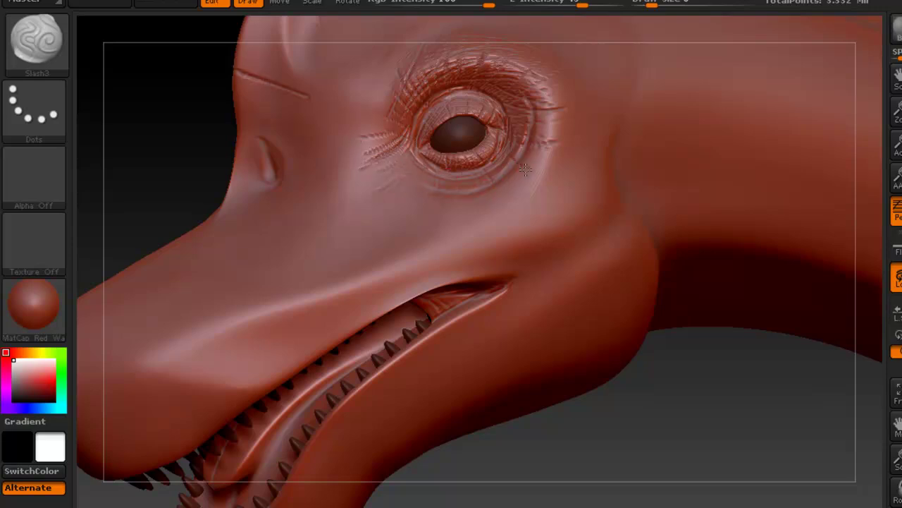
{"action": "key", "text": "ctrl"}
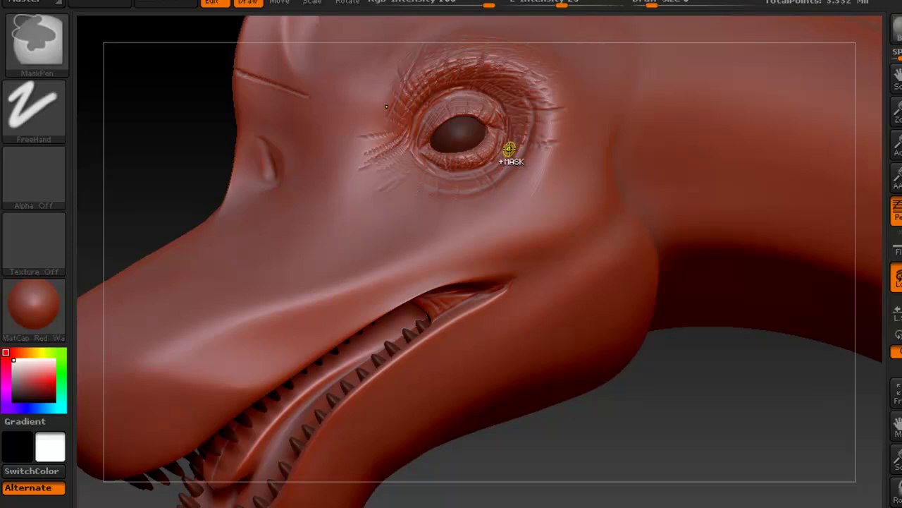
{"action": "key", "text": "ctrl+z"}
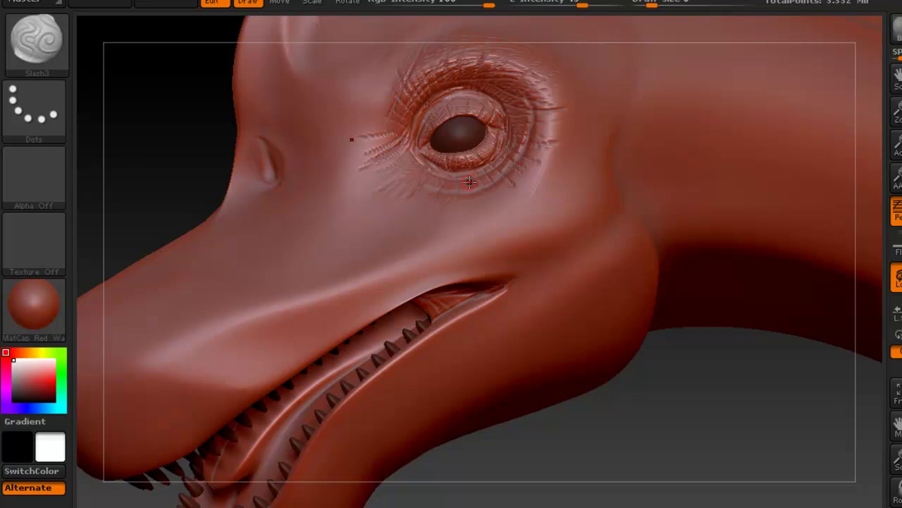
Carve short creases along the rear and lower rim of the eye socket and extend them onto the skin behind the eye.
{"action": "left_click_drag", "start_coordinate": [516, 143], "coordinate": [525, 107]}
{"action": "key", "text": "ctrl"}
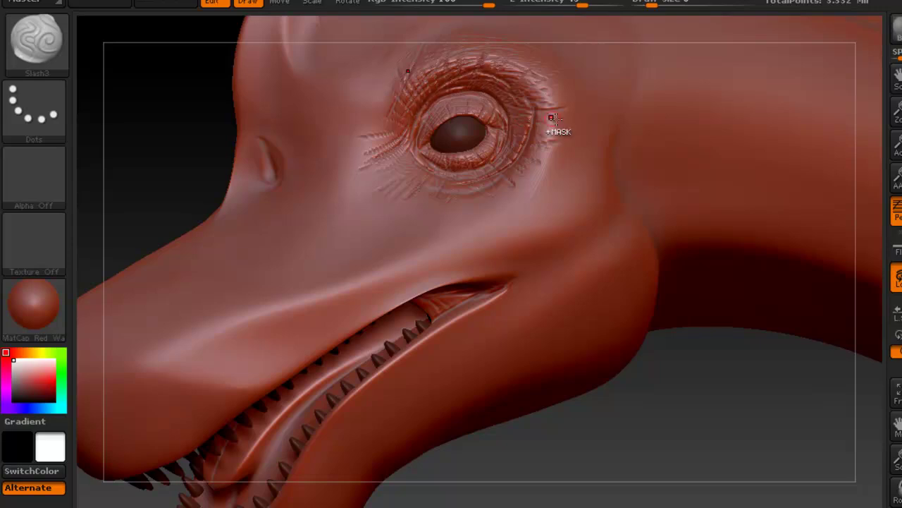
{"action": "mouse_move", "coordinate": [512, 97]}
{"action": "right_mouse_down", "text": "ctrl"}
{"action": "mouse_move", "coordinate": [537, 88]}
{"action": "mouse_move", "coordinate": [458, 168]}
{"action": "right_mouse_up", "text": "ctrl"}
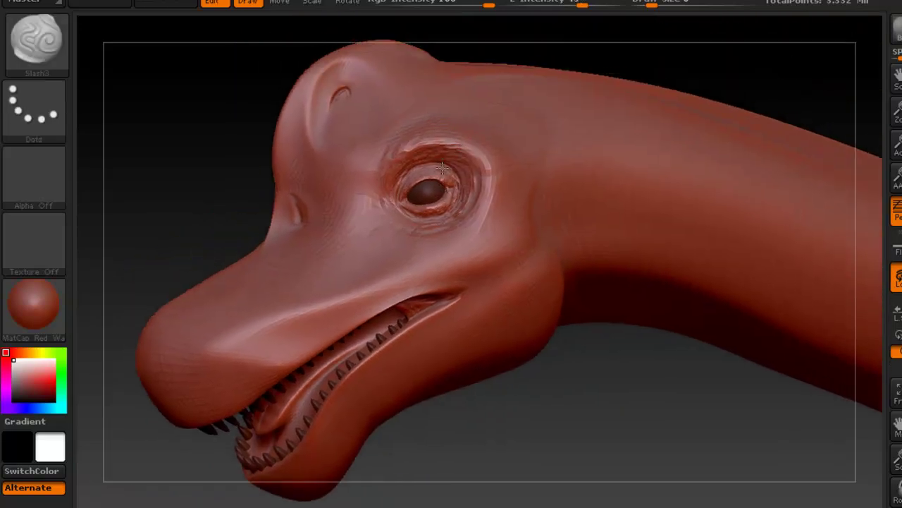
{"action": "left_click", "coordinate": [338, 506]}
{"action": "key", "text": "alt+Tab"}
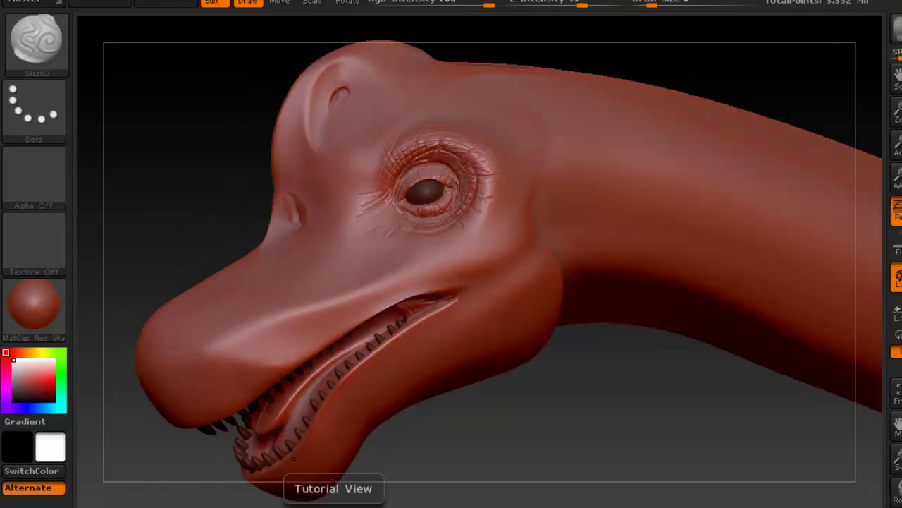
{"action": "right_click_drag", "start_coordinate": [424, 230], "coordinate": [473, 196]}
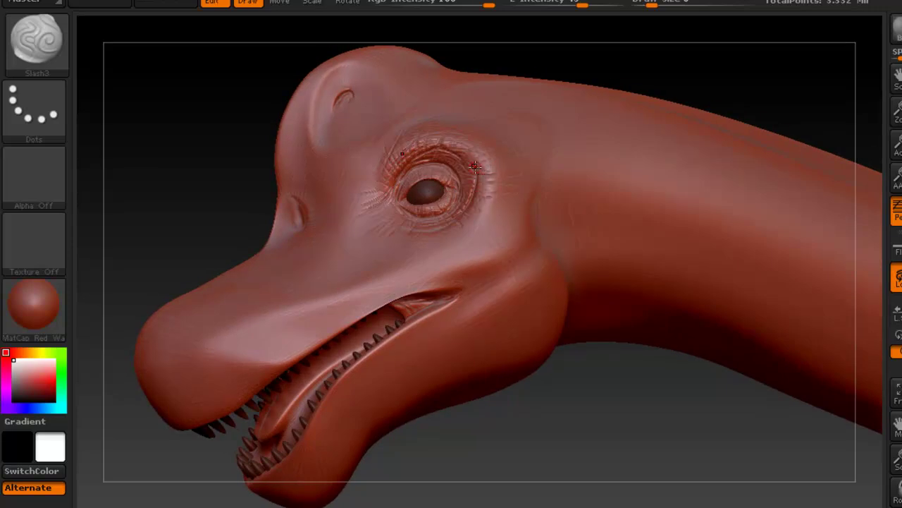
{"action": "mouse_move", "coordinate": [478, 210]}
{"action": "left_mouse_down"}
{"action": "mouse_move", "coordinate": [510, 233]}
{"action": "mouse_move", "coordinate": [497, 241]}
{"action": "mouse_move", "coordinate": [513, 235]}
{"action": "mouse_move", "coordinate": [489, 254]}
{"action": "left_mouse_up"}
Consult the head2 reference photo in Windows Live Photo Gallery and carve wrinkles across the cheek in front of, below and behind the eye.
{"action": "key", "text": "alt+Tab"}
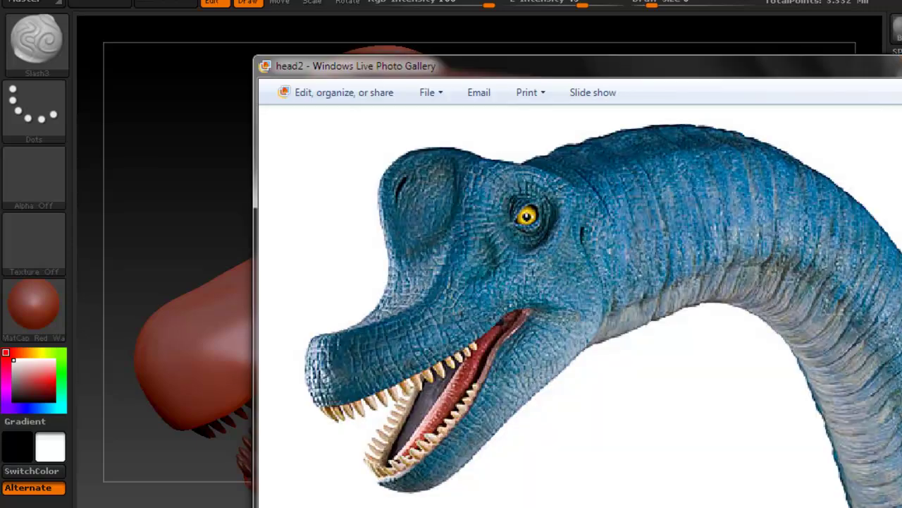
{"action": "key", "text": "alt+Tab"}
{"action": "right_click_drag", "start_coordinate": [383, 228], "coordinate": [395, 173]}
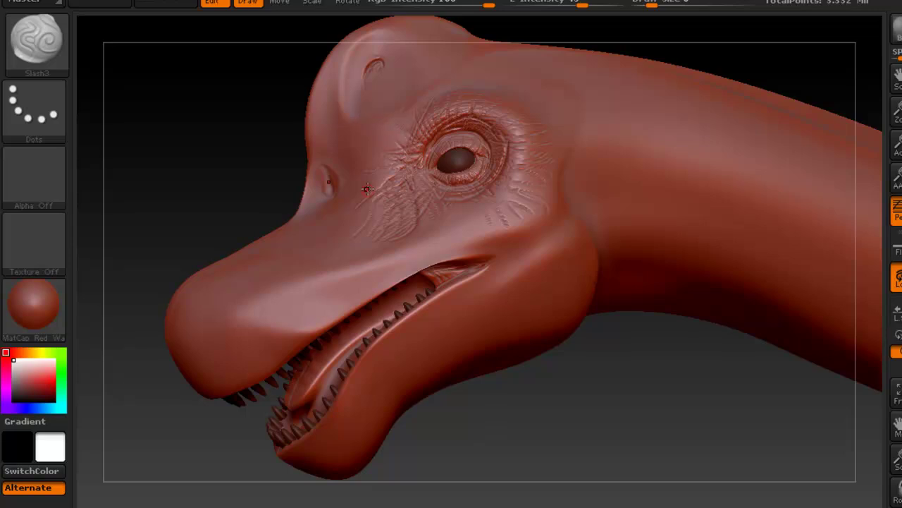
{"action": "left_click", "coordinate": [312, 507]}
{"action": "left_click", "coordinate": [312, 507]}
{"action": "mouse_move", "coordinate": [477, 207]}
{"action": "left_mouse_down"}
{"action": "mouse_move", "coordinate": [480, 253]}
{"action": "mouse_move", "coordinate": [498, 246]}
{"action": "left_mouse_up"}
{"action": "mouse_move", "coordinate": [496, 189]}
{"action": "left_mouse_down"}
{"action": "mouse_move", "coordinate": [512, 238]}
{"action": "mouse_move", "coordinate": [536, 229]}
{"action": "left_mouse_up"}
Carve a row of vertical creases from the cheek below the eye down to the upper lip near the mouth corner.
{"action": "right_click_drag", "start_coordinate": [457, 205], "coordinate": [493, 231], "text": "ctrl"}
{"action": "mouse_move", "coordinate": [467, 222]}
{"action": "left_mouse_down"}
{"action": "mouse_move", "coordinate": [474, 267]}
{"action": "mouse_move", "coordinate": [455, 255]}
{"action": "mouse_move", "coordinate": [456, 272]}
{"action": "left_mouse_up"}
{"action": "mouse_move", "coordinate": [426, 244]}
{"action": "left_mouse_down"}
{"action": "mouse_move", "coordinate": [433, 286]}
{"action": "mouse_move", "coordinate": [413, 289]}
{"action": "left_mouse_up"}
{"action": "left_click_drag", "start_coordinate": [392, 243], "coordinate": [395, 296]}
{"action": "mouse_move", "coordinate": [368, 251]}
{"action": "left_mouse_down"}
{"action": "mouse_move", "coordinate": [372, 308]}
{"action": "mouse_move", "coordinate": [361, 310]}
{"action": "left_mouse_up"}
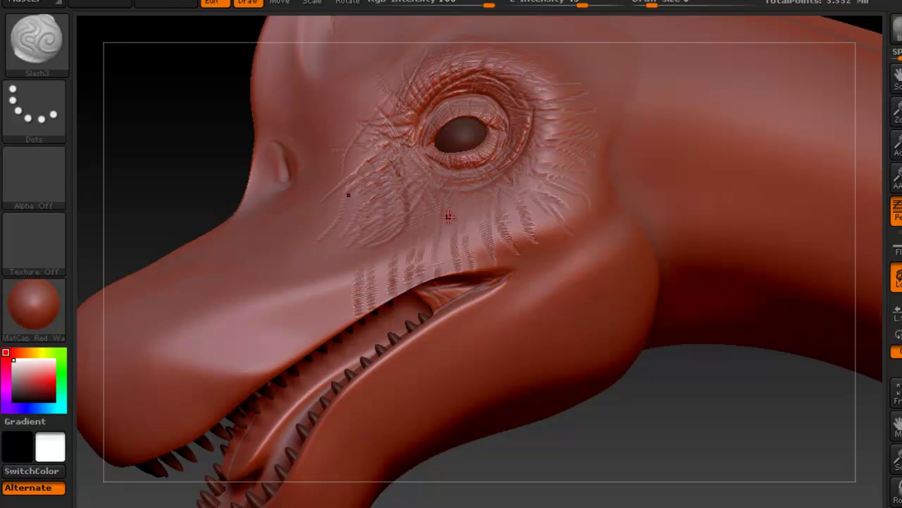
Crosshatch the vertical cheek creases with long lines sweeping back from the upper lip toward the area behind the eye.
{"action": "mouse_move", "coordinate": [428, 213]}
{"action": "left_mouse_down"}
{"action": "mouse_move", "coordinate": [566, 185]}
{"action": "mouse_move", "coordinate": [571, 143]}
{"action": "left_mouse_up"}
{"action": "left_click_drag", "start_coordinate": [515, 184], "coordinate": [574, 97]}
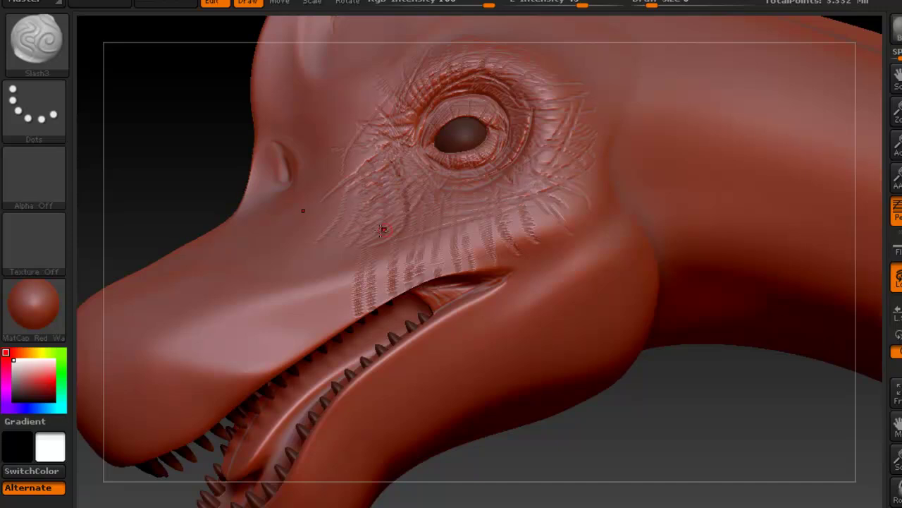
{"action": "left_click_drag", "start_coordinate": [416, 237], "coordinate": [555, 213]}
{"action": "mouse_move", "coordinate": [390, 272]}
{"action": "left_mouse_down"}
{"action": "mouse_move", "coordinate": [557, 216]}
{"action": "mouse_move", "coordinate": [452, 265]}
{"action": "mouse_move", "coordinate": [509, 251]}
{"action": "left_mouse_up"}
{"action": "left_click_drag", "start_coordinate": [364, 301], "coordinate": [451, 238]}
{"action": "left_click_drag", "start_coordinate": [418, 277], "coordinate": [533, 206]}
{"action": "left_click_drag", "start_coordinate": [481, 261], "coordinate": [544, 213]}
{"action": "left_click_drag", "start_coordinate": [525, 255], "coordinate": [556, 214]}
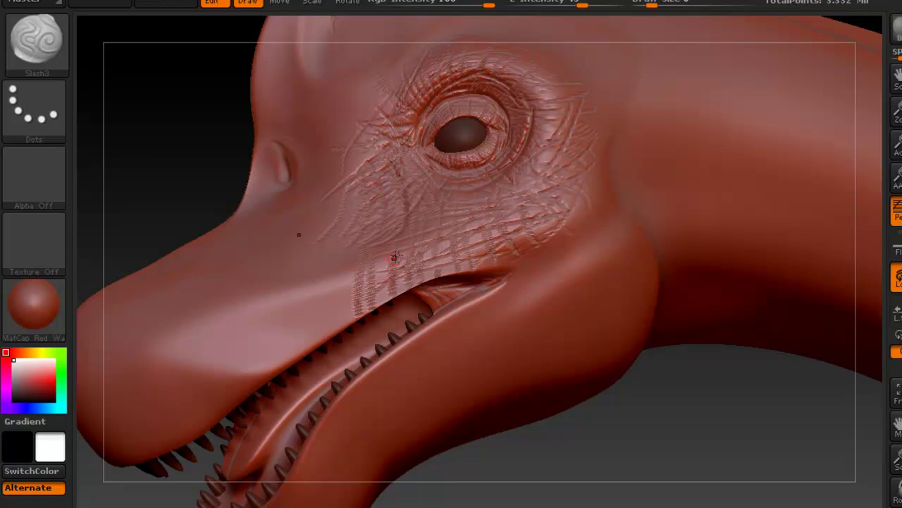
Extend the crosshatching forward over the front of the cheek and backward above the jaw hinge.
{"action": "left_click_drag", "start_coordinate": [337, 300], "coordinate": [418, 210]}
{"action": "left_click_drag", "start_coordinate": [377, 247], "coordinate": [431, 195]}
{"action": "left_click_drag", "start_coordinate": [349, 252], "coordinate": [393, 203]}
{"action": "left_click_drag", "start_coordinate": [562, 229], "coordinate": [614, 210]}
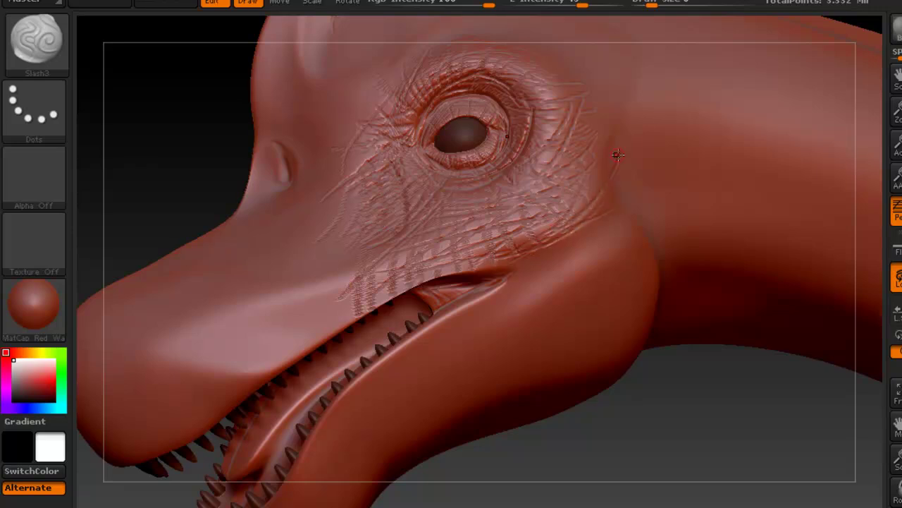
Carve vertical creases down the side of the snout to the upper lip, working forward from the cheek wrinkles.
{"action": "right_click_drag", "start_coordinate": [480, 207], "coordinate": [590, 119], "text": "alt"}
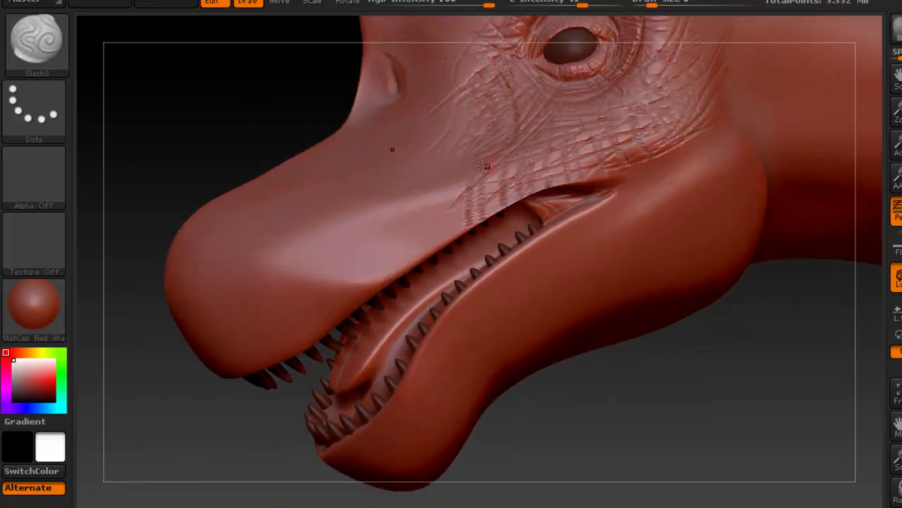
{"action": "key", "text": "ctrl"}
{"action": "left_click_drag", "start_coordinate": [439, 173], "coordinate": [447, 244]}
{"action": "left_click_drag", "start_coordinate": [460, 143], "coordinate": [460, 240]}
{"action": "left_click_drag", "start_coordinate": [422, 148], "coordinate": [416, 258]}
{"action": "left_click_drag", "start_coordinate": [391, 201], "coordinate": [394, 265]}
{"action": "left_click_drag", "start_coordinate": [368, 211], "coordinate": [370, 286]}
{"action": "left_click_drag", "start_coordinate": [423, 194], "coordinate": [423, 252]}
{"action": "left_click_drag", "start_coordinate": [383, 201], "coordinate": [385, 280]}
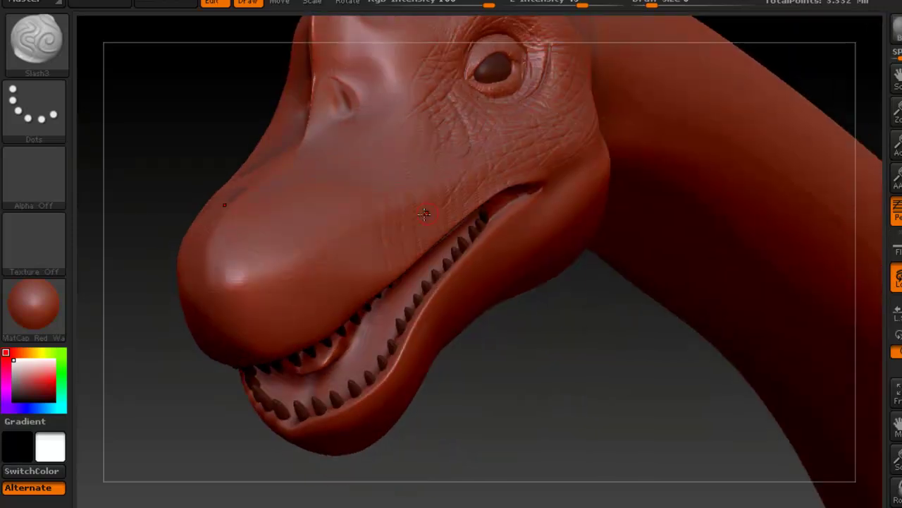
Add long curved creases further forward on the snout, running down to the upper lip above the front teeth.
{"action": "right_click_drag", "start_coordinate": [369, 240], "coordinate": [382, 231], "text": "ctrl"}
{"action": "left_click_drag", "start_coordinate": [360, 192], "coordinate": [392, 303]}
{"action": "left_click_drag", "start_coordinate": [346, 235], "coordinate": [365, 326]}
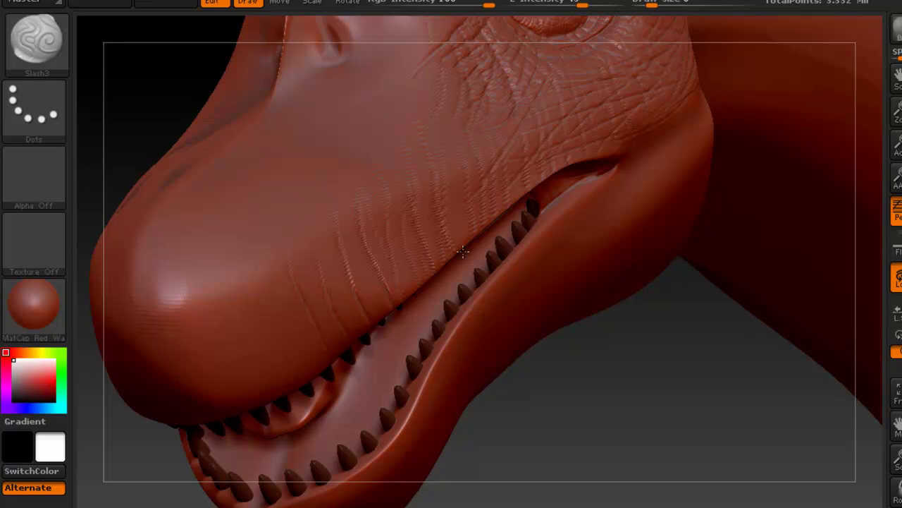
{"action": "right_click_drag", "start_coordinate": [443, 172], "coordinate": [406, 149]}
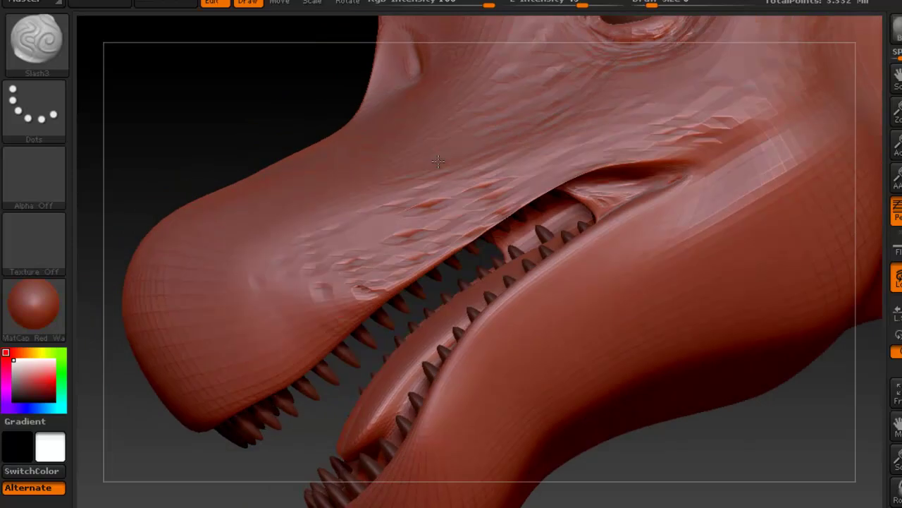
{"action": "mouse_move", "coordinate": [470, 139]}
{"action": "right_mouse_down"}
{"action": "mouse_move", "coordinate": [465, 133]}
{"action": "mouse_move", "coordinate": [468, 157]}
{"action": "right_mouse_up"}
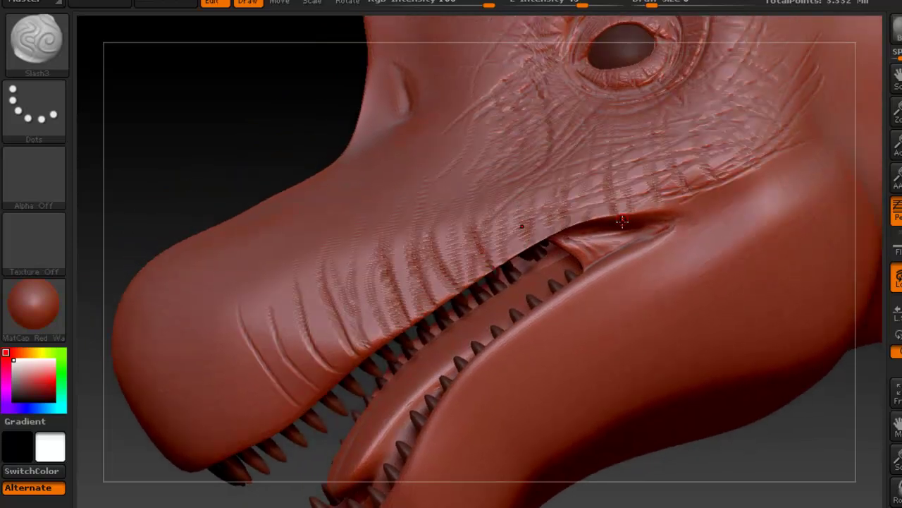
Carve additional creases higher on the snout side and crosshatch the skin between the existing vertical ones.
{"action": "key", "text": "ctrl"}
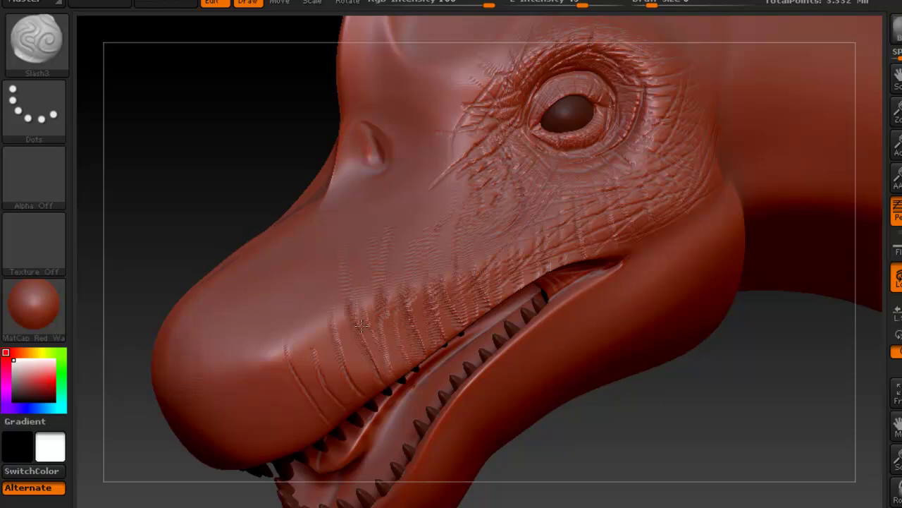
{"action": "left_click_drag", "start_coordinate": [330, 263], "coordinate": [343, 346]}
{"action": "left_click_drag", "start_coordinate": [311, 272], "coordinate": [335, 381]}
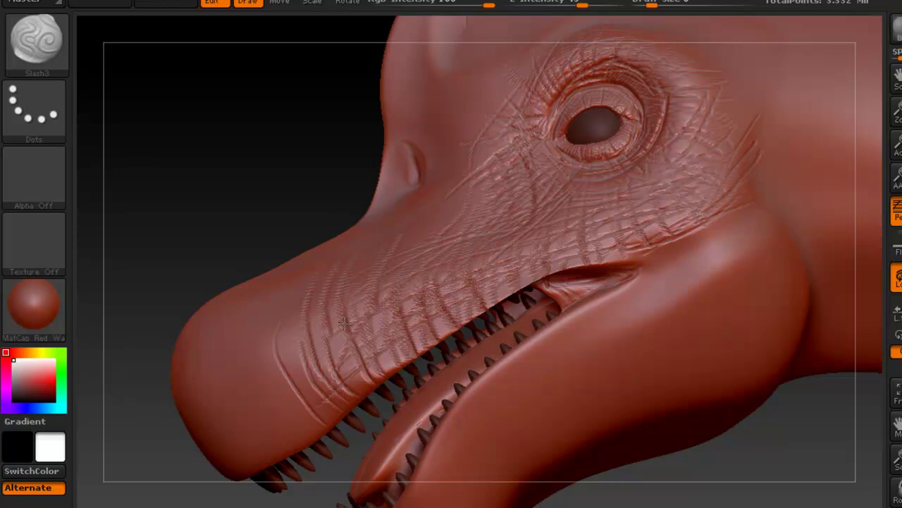
Switch to the Blob brush with a draw size of 25 and a Z intensity of 16.
{"action": "right_click_drag", "start_coordinate": [492, 197], "coordinate": [471, 178], "text": "alt"}
{"action": "right_click_drag", "start_coordinate": [525, 190], "coordinate": [524, 182]}
{"action": "right_click_drag", "start_coordinate": [496, 233], "coordinate": [472, 195], "text": "alt"}
{"action": "key", "text": "b"}
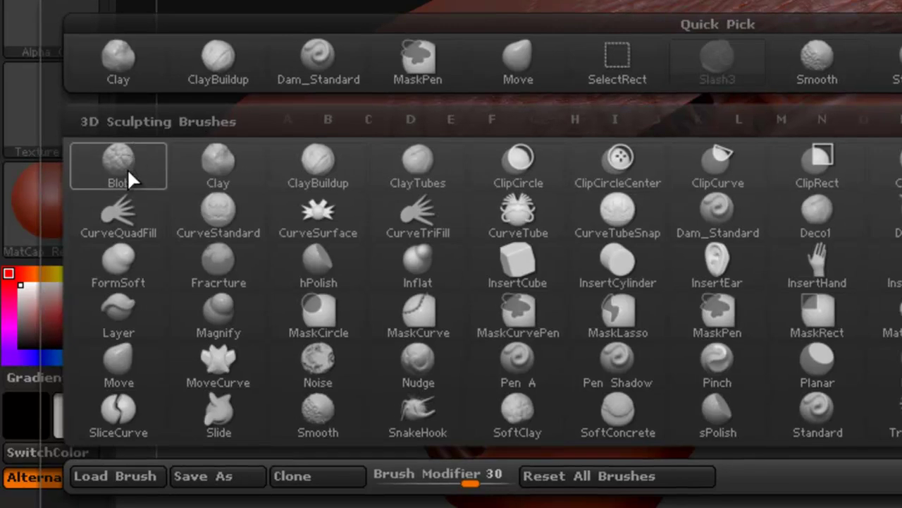
{"action": "left_click", "coordinate": [128, 162]}
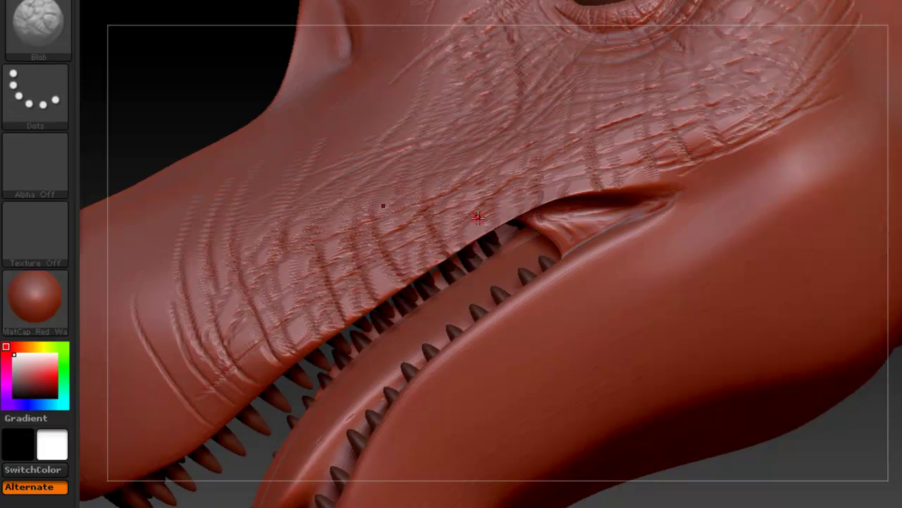
{"action": "key", "text": "space"}
{"action": "left_click_drag", "start_coordinate": [492, 213], "coordinate": [500, 212]}
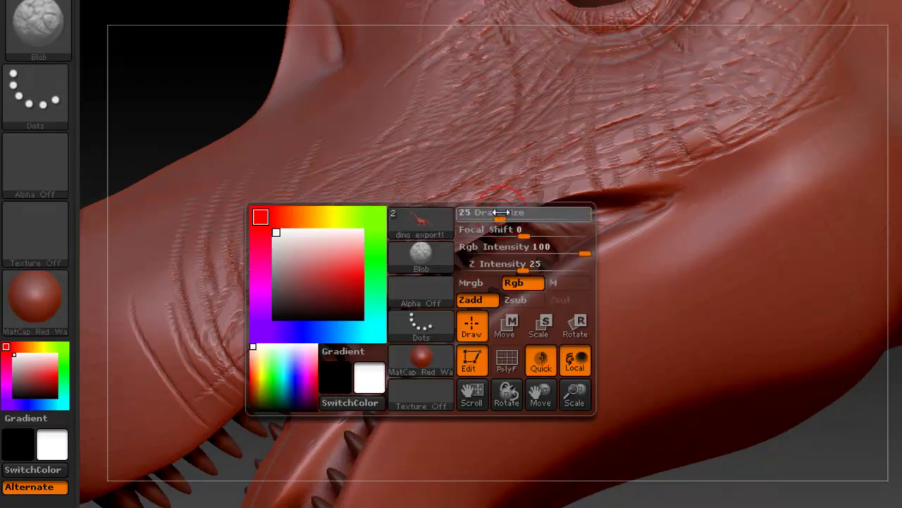
{"action": "key", "text": "space"}
{"action": "left_click_drag", "start_coordinate": [515, 234], "coordinate": [500, 236]}
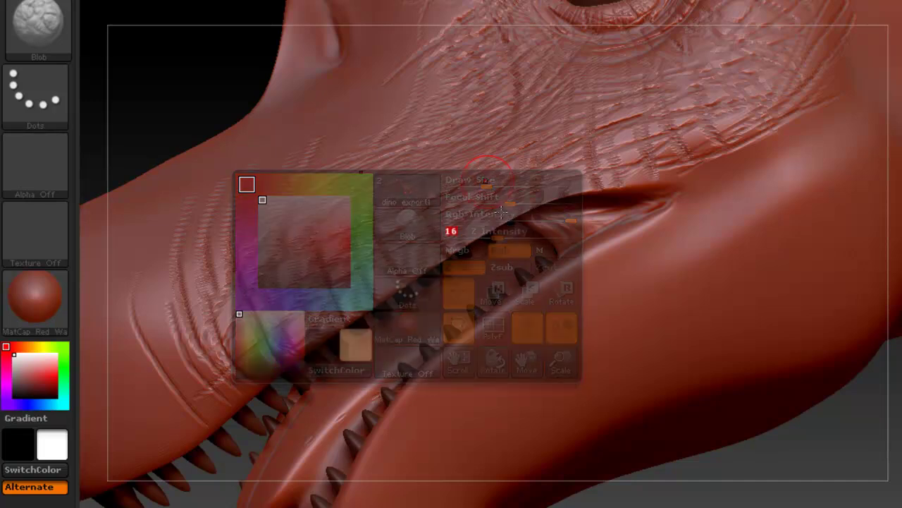
Raise small skin bumps between the creases along the upper lip edge near the mouth corner.
{"action": "mouse_move", "coordinate": [502, 217]}
{"action": "left_mouse_down"}
{"action": "mouse_move", "coordinate": [535, 189]}
{"action": "mouse_move", "coordinate": [580, 185]}
{"action": "left_mouse_up"}
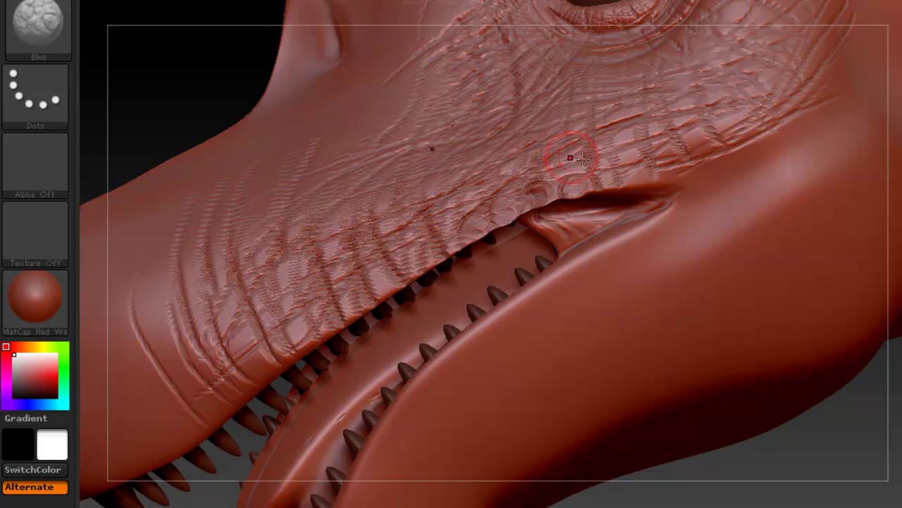
{"action": "right_click_drag", "start_coordinate": [570, 157], "coordinate": [526, 204]}
{"action": "right_click_drag", "start_coordinate": [504, 168], "coordinate": [543, 160]}
{"action": "key", "text": "d"}
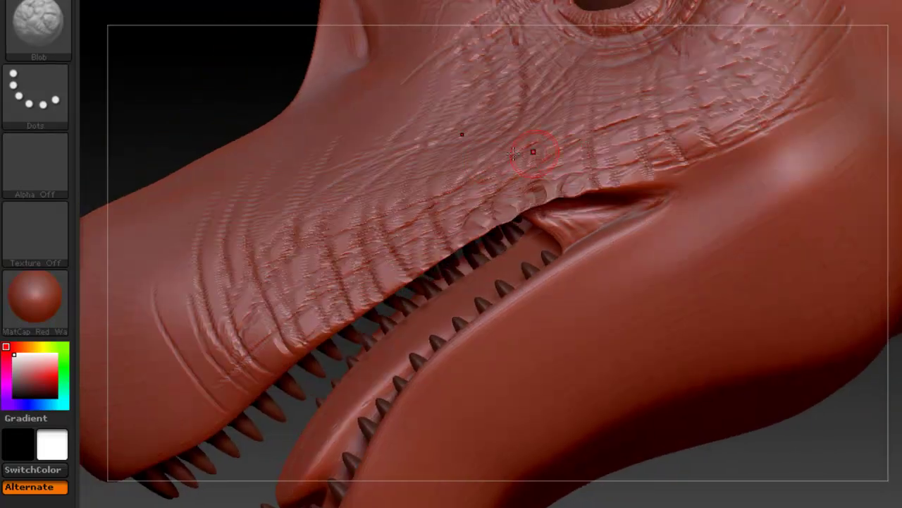
{"action": "left_click_drag", "start_coordinate": [728, 236], "coordinate": [746, 274]}
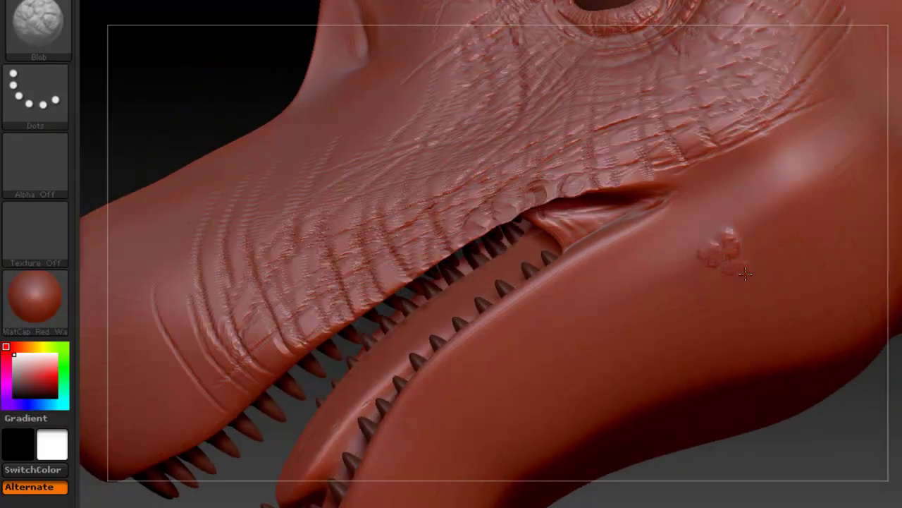
{"action": "key", "text": "ctrl+z"}
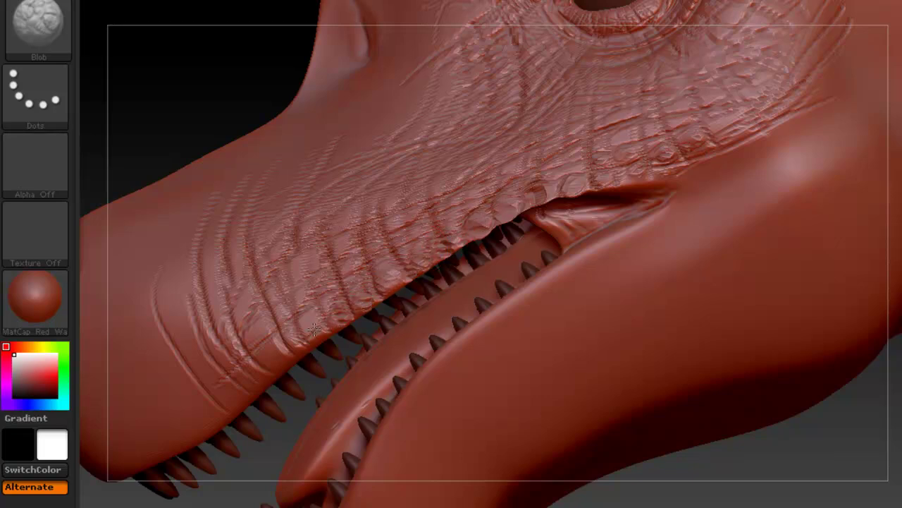
Raise more skin bumps between the upper lip creases toward the front of the snout.
{"action": "right_click_drag", "start_coordinate": [417, 211], "coordinate": [433, 143], "text": "ctrl"}
{"action": "mouse_move", "coordinate": [480, 111]}
{"action": "right_mouse_down"}
{"action": "mouse_move", "coordinate": [504, 143]}
{"action": "mouse_move", "coordinate": [448, 175]}
{"action": "right_mouse_up"}
{"action": "right_click_drag", "start_coordinate": [385, 235], "coordinate": [449, 179], "text": "alt"}
{"action": "right_click_drag", "start_coordinate": [378, 218], "coordinate": [411, 276], "text": "ctrl"}
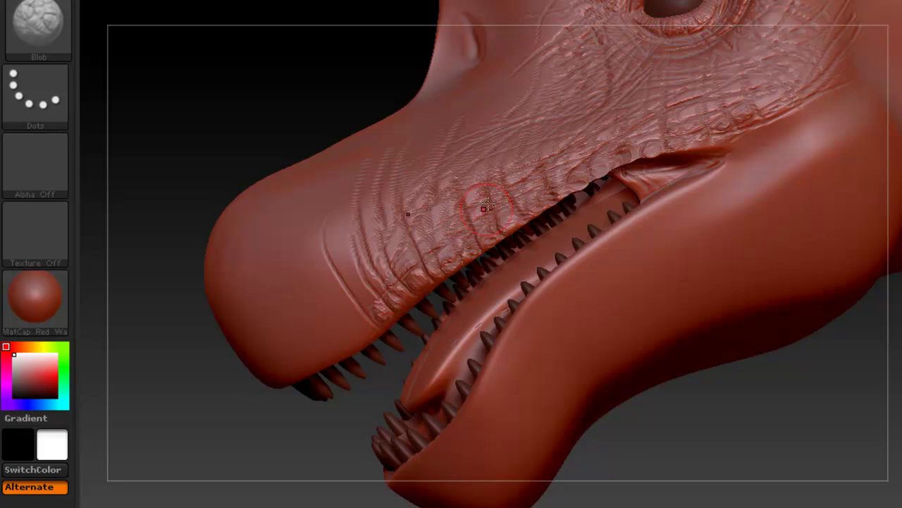
{"action": "mouse_move", "coordinate": [657, 67]}
{"action": "right_mouse_down", "text": "alt"}
{"action": "mouse_move", "coordinate": [551, 150]}
{"action": "mouse_move", "coordinate": [561, 89]}
{"action": "mouse_move", "coordinate": [507, 161]}
{"action": "mouse_move", "coordinate": [582, 162]}
{"action": "mouse_move", "coordinate": [629, 182]}
{"action": "mouse_move", "coordinate": [614, 193]}
{"action": "mouse_move", "coordinate": [502, 194]}
{"action": "right_mouse_up", "text": "alt"}
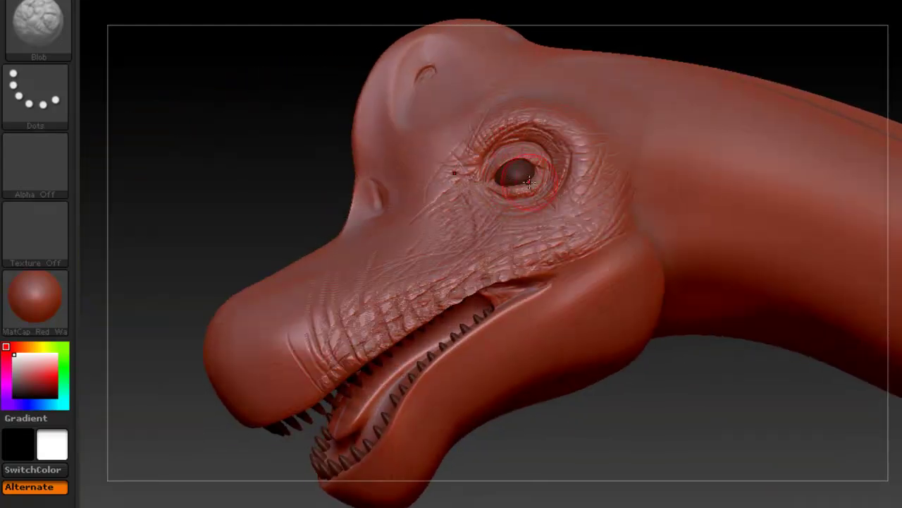
Save the project under the new file name dino2.
{"action": "key", "text": "ctrl+s"}
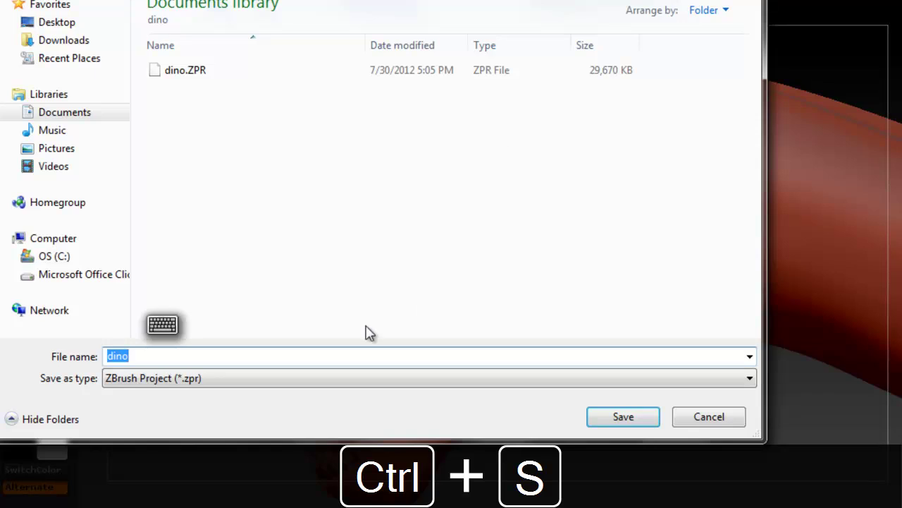
{"action": "left_click", "coordinate": [300, 355]}
{"action": "type", "text": "2"}
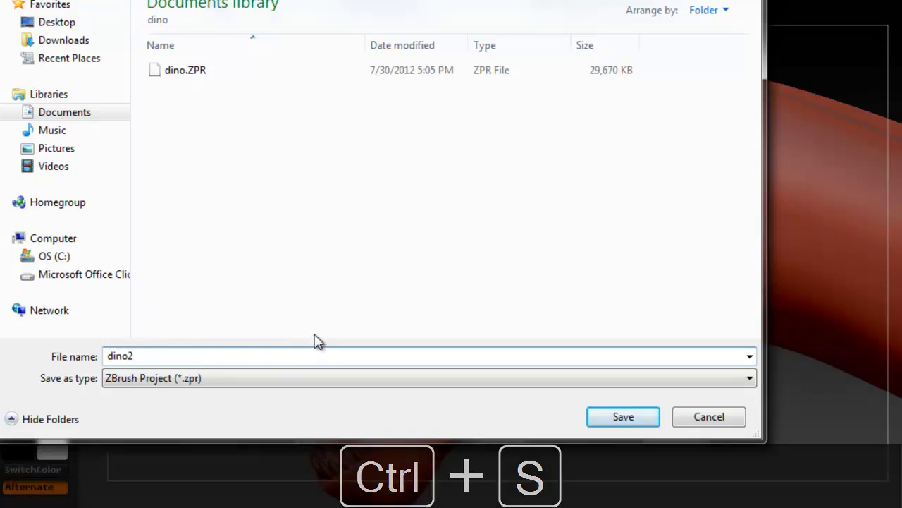
{"action": "key", "text": "Return"}
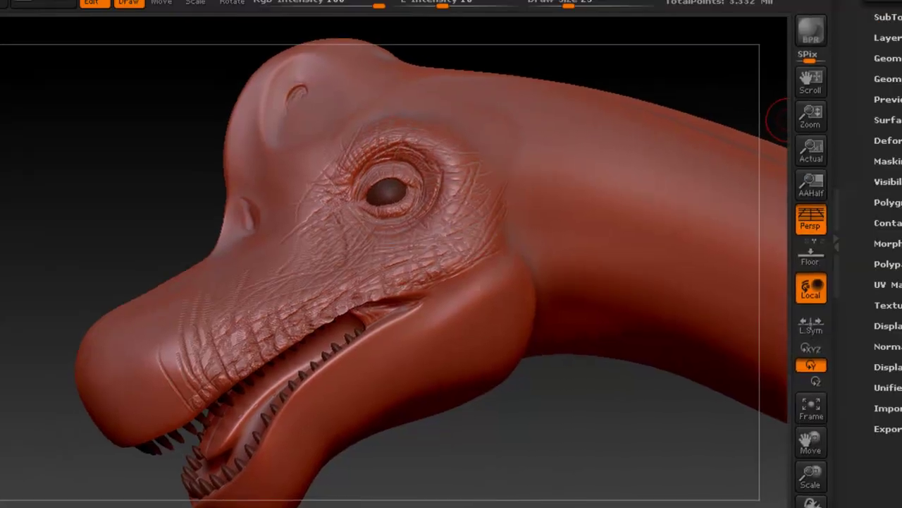
Try to divide the dinosaur mesh into a further subdivision level.
{"action": "left_click", "coordinate": [795, 99]}
{"action": "left_click", "coordinate": [770, 77]}
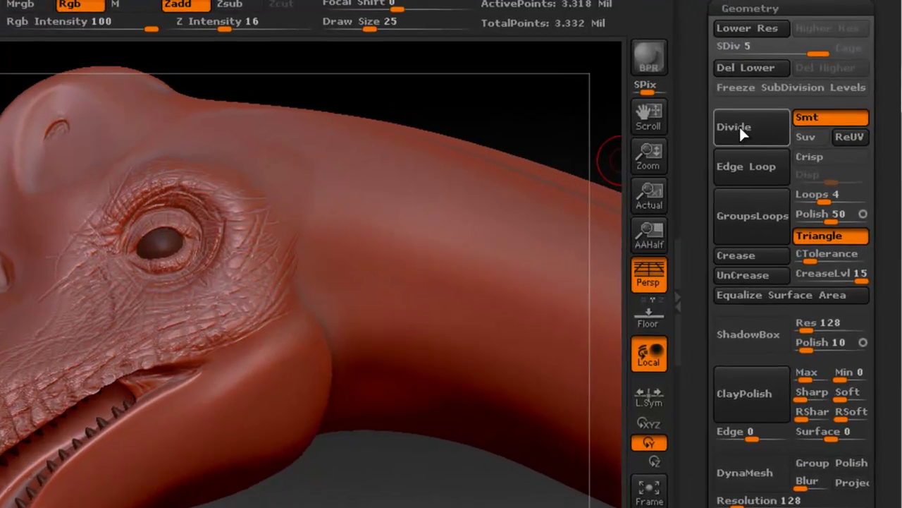
{"action": "left_click", "coordinate": [757, 110]}
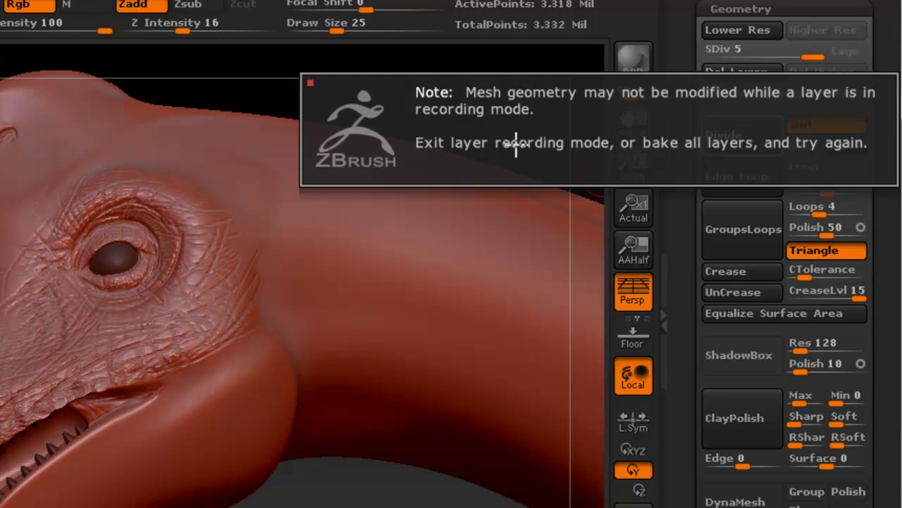
Turn off recording on the existing sculpt layer and divide the dinosaur mesh to subdivision level 6.
{"action": "left_click_drag", "start_coordinate": [880, 100], "coordinate": [865, 241]}
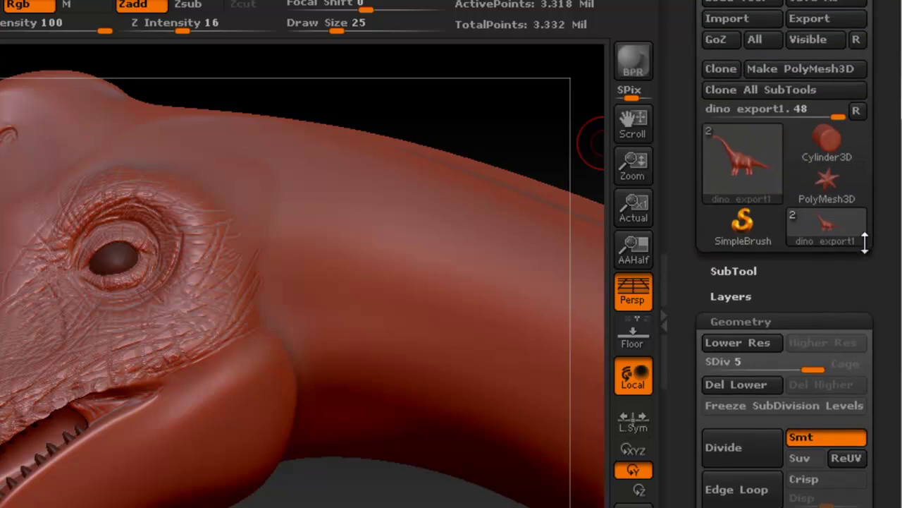
{"action": "left_click", "coordinate": [731, 296]}
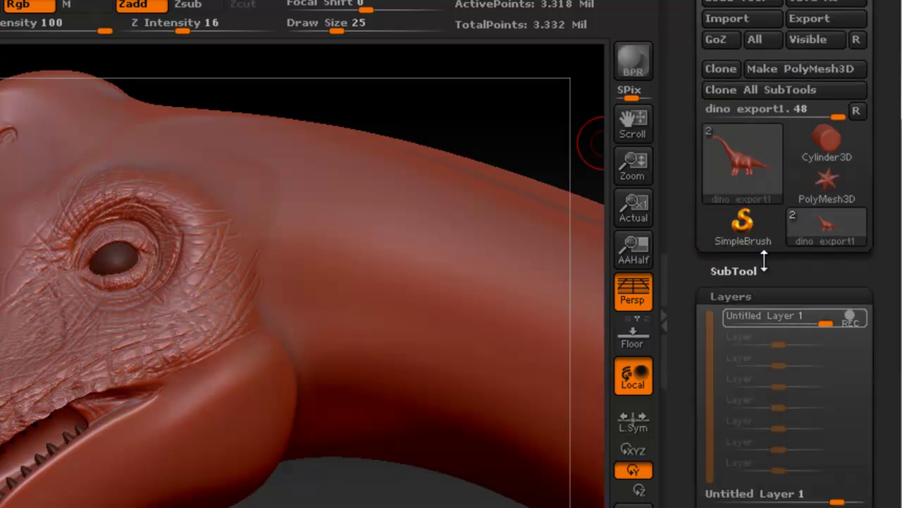
{"action": "mouse_move", "coordinate": [847, 315]}
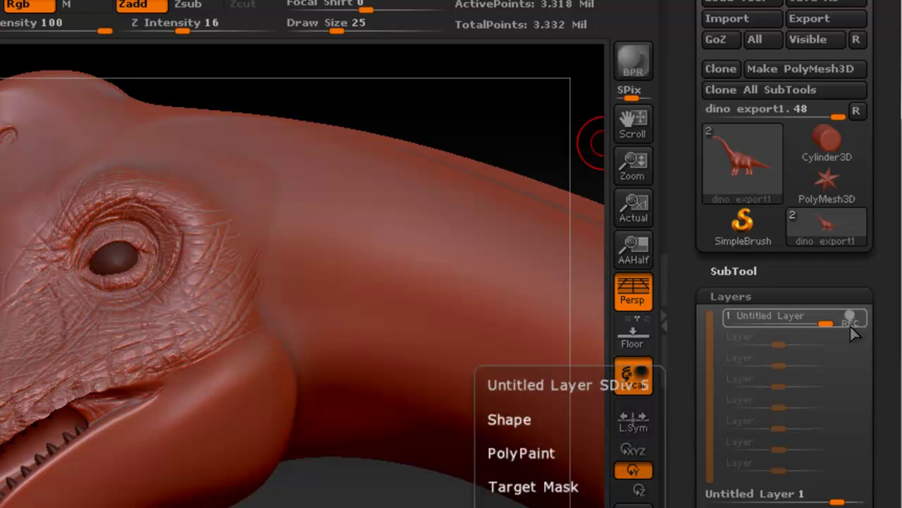
{"action": "left_click", "coordinate": [852, 316]}
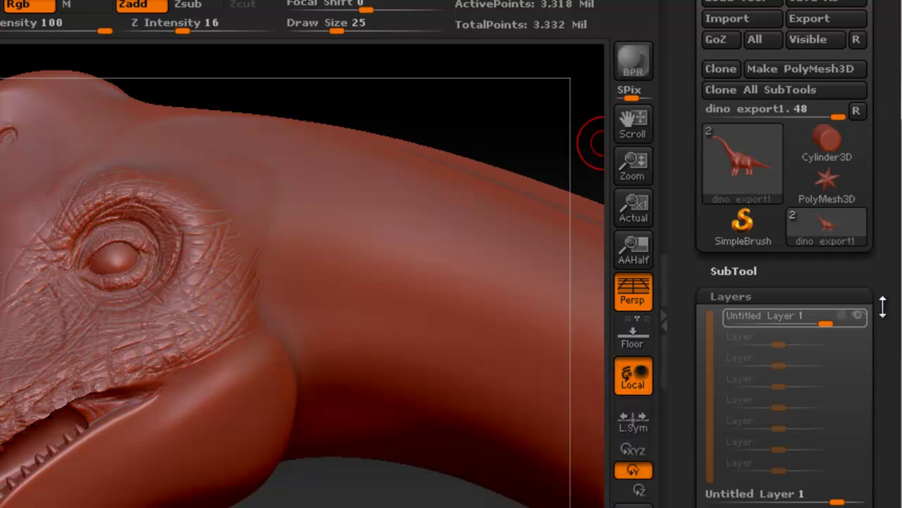
{"action": "left_click_drag", "start_coordinate": [881, 336], "coordinate": [890, 145]}
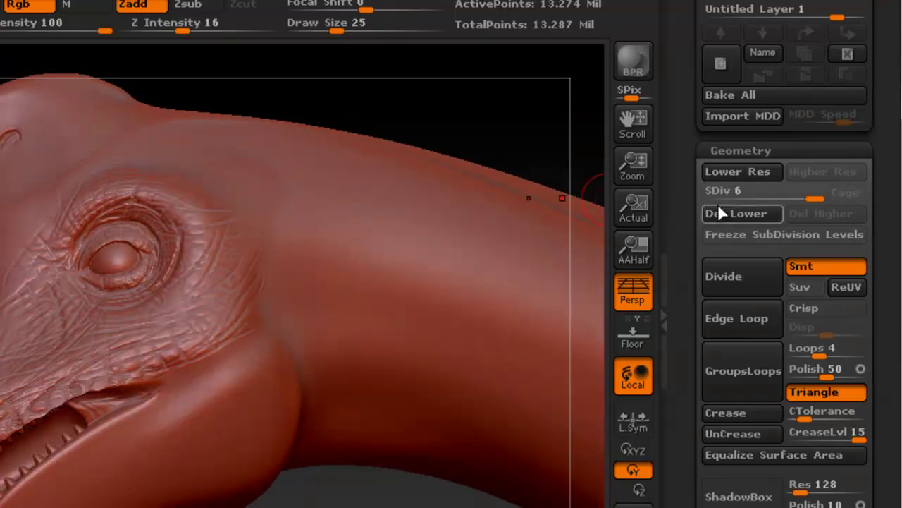
{"action": "left_click", "coordinate": [758, 150]}
Add a new sculpt layer at subdivision level 6 to hold the next round of detail.
{"action": "left_click_drag", "start_coordinate": [857, 202], "coordinate": [854, 412]}
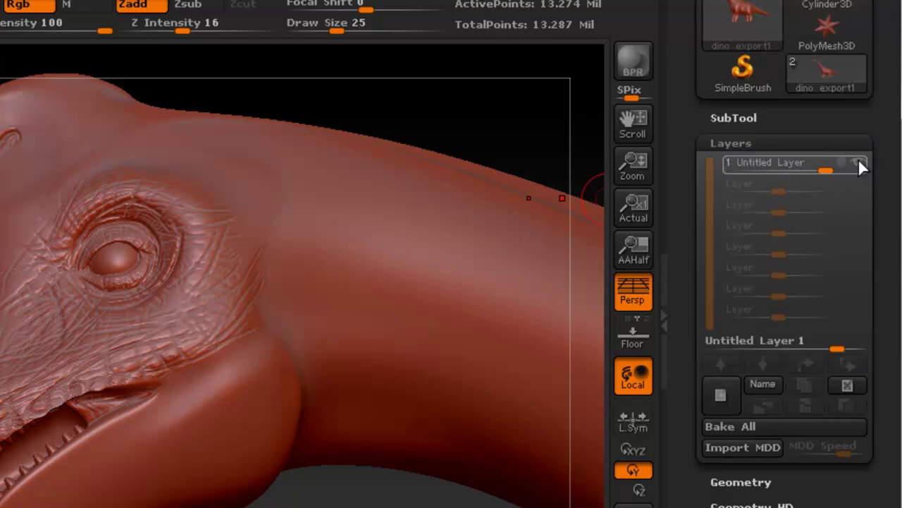
{"action": "mouse_move", "coordinate": [858, 160]}
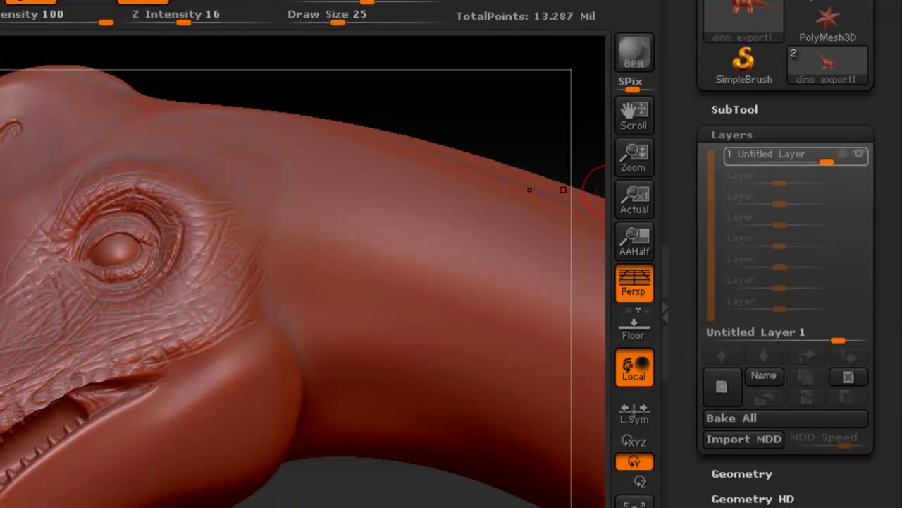
{"action": "left_click_drag", "start_coordinate": [604, 190], "coordinate": [585, 192]}
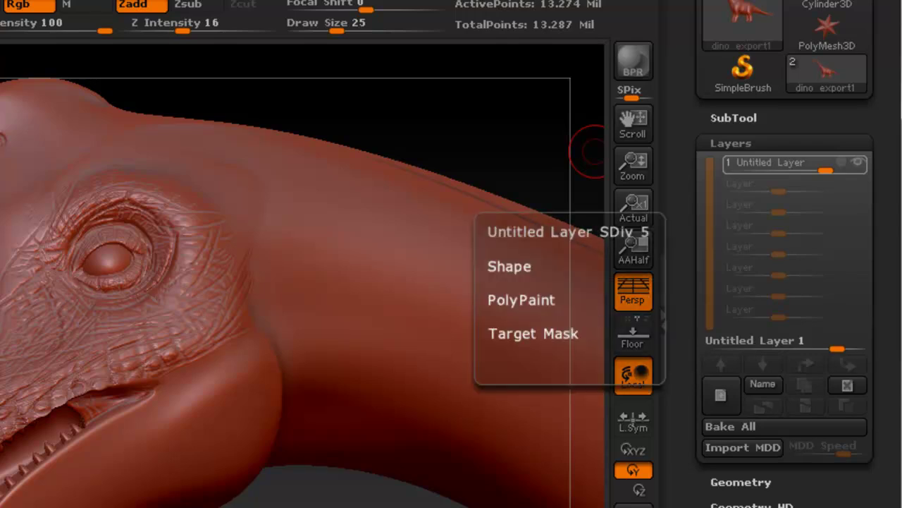
{"action": "mouse_move", "coordinate": [183, 227]}
{"action": "right_mouse_down"}
{"action": "mouse_move", "coordinate": [205, 225]}
{"action": "mouse_move", "coordinate": [190, 242]}
{"action": "mouse_move", "coordinate": [185, 282]}
{"action": "right_mouse_up"}
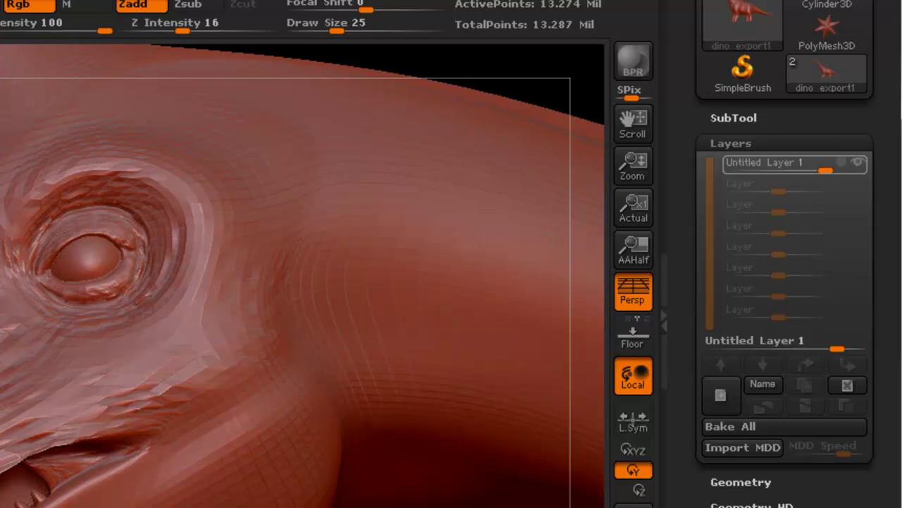
{"action": "key", "text": "d"}
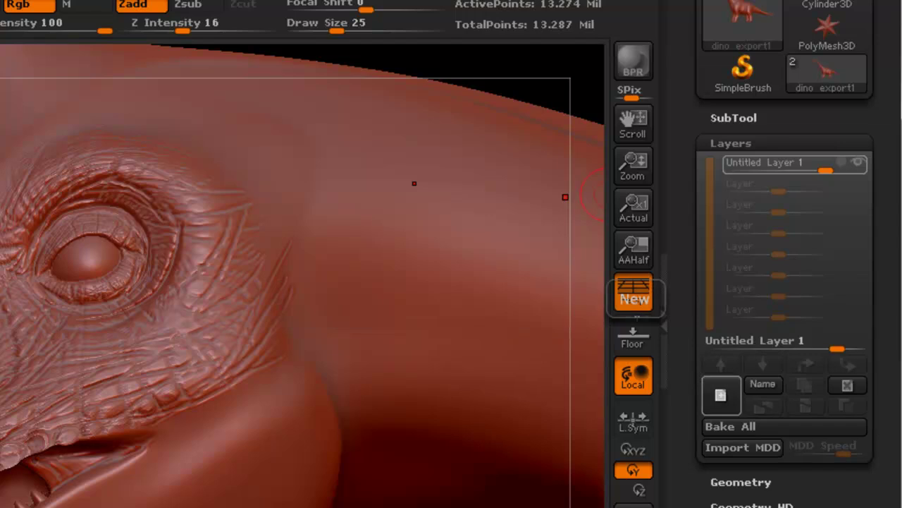
{"action": "left_click", "coordinate": [721, 395]}
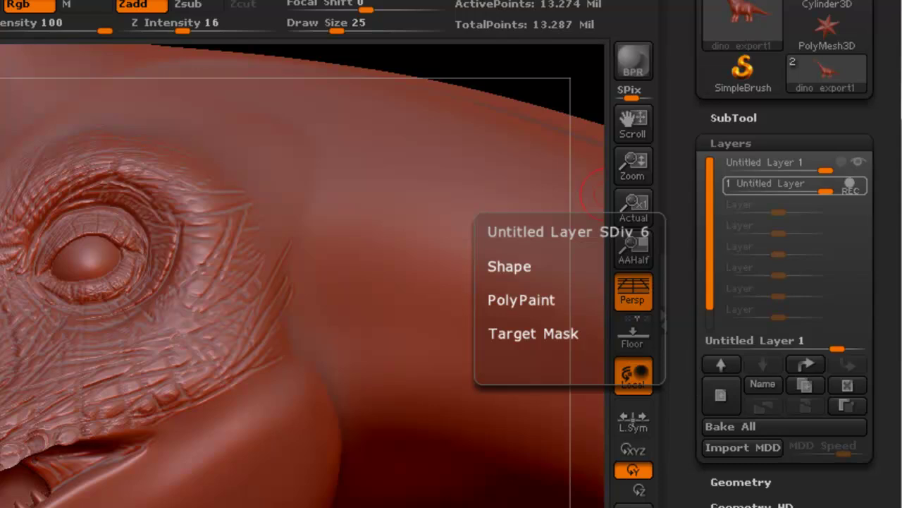
{"action": "left_click", "coordinate": [731, 143]}
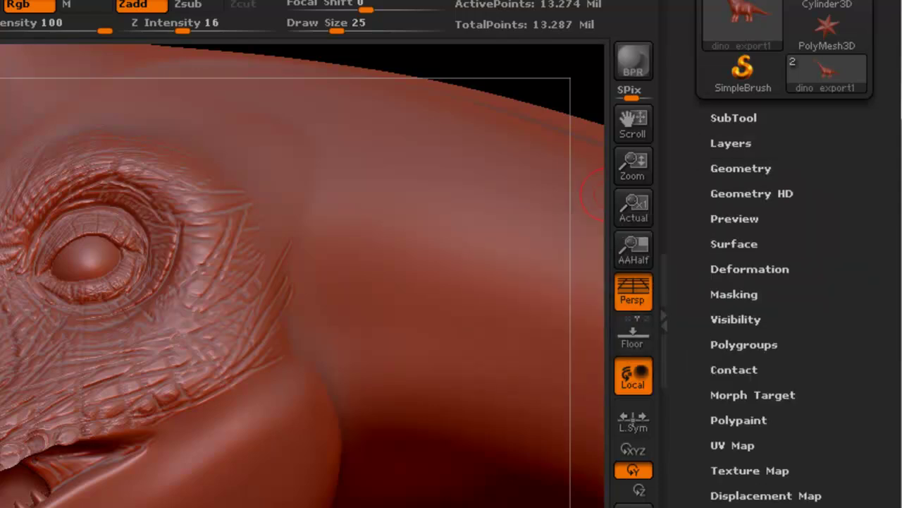
Raise small skin bumps around the eye socket, at the inner eye corner and along the outer rim.
{"action": "left_click_drag", "start_coordinate": [522, 77], "coordinate": [575, 61], "text": "alt"}
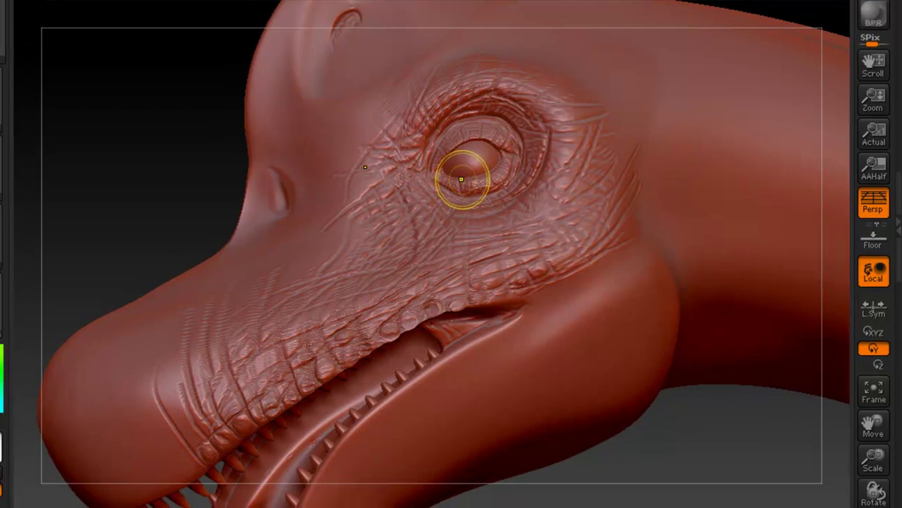
{"action": "right_click_drag", "start_coordinate": [461, 180], "coordinate": [408, 174]}
{"action": "right_click_drag", "start_coordinate": [433, 268], "coordinate": [456, 287], "text": "ctrl"}
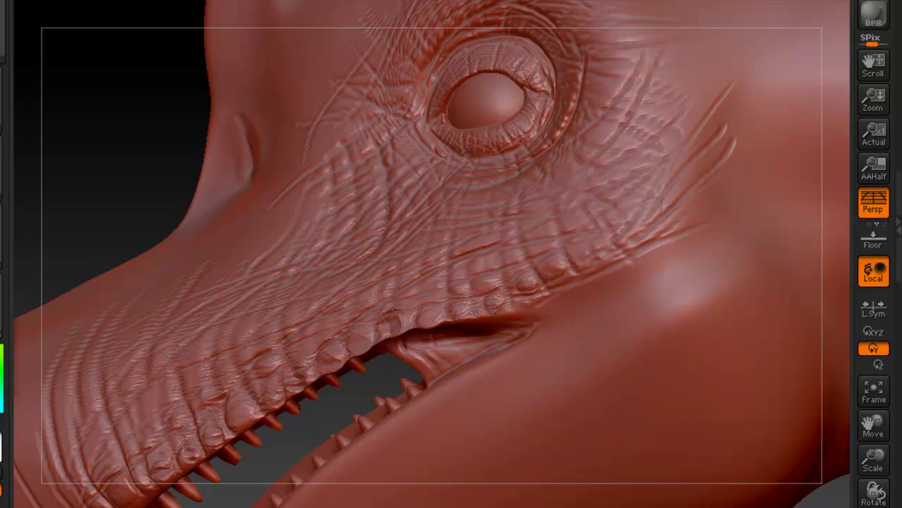
{"action": "mouse_move", "coordinate": [517, 128]}
{"action": "right_mouse_down", "text": "ctrl"}
{"action": "mouse_move", "coordinate": [517, 184]}
{"action": "mouse_move", "coordinate": [481, 316]}
{"action": "right_mouse_up", "text": "ctrl"}
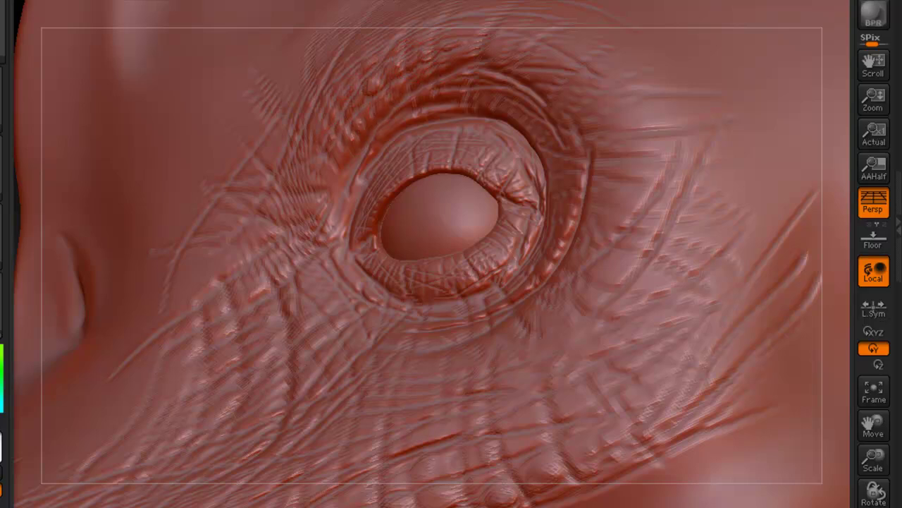
{"action": "mouse_move", "coordinate": [441, 90]}
{"action": "right_mouse_down"}
{"action": "mouse_move", "coordinate": [402, 56]}
{"action": "mouse_move", "coordinate": [467, 53]}
{"action": "right_mouse_up"}
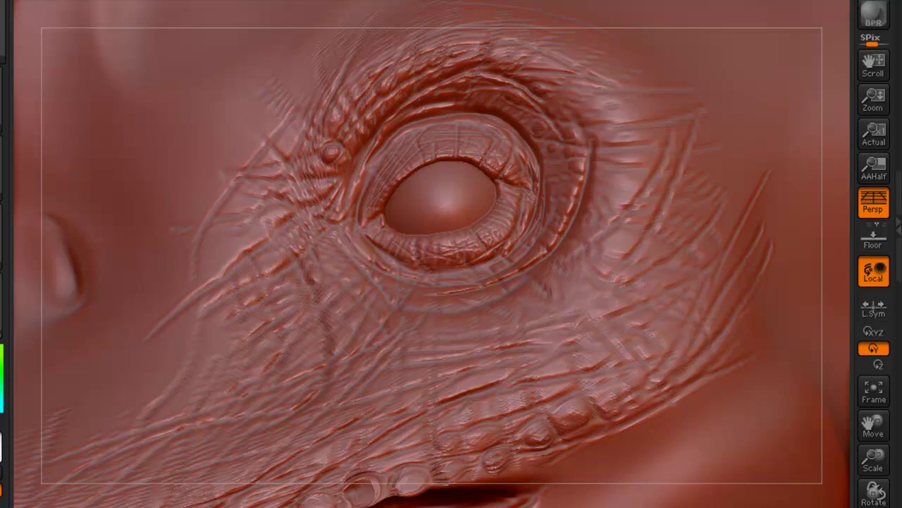
{"action": "left_click_drag", "start_coordinate": [561, 171], "coordinate": [570, 208]}
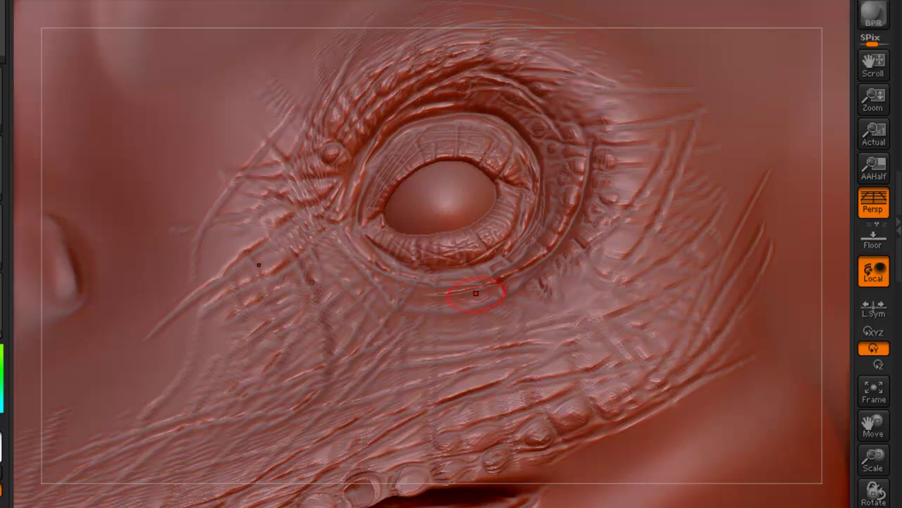
{"action": "right_click_drag", "start_coordinate": [427, 159], "coordinate": [324, 185], "text": "ctrl"}
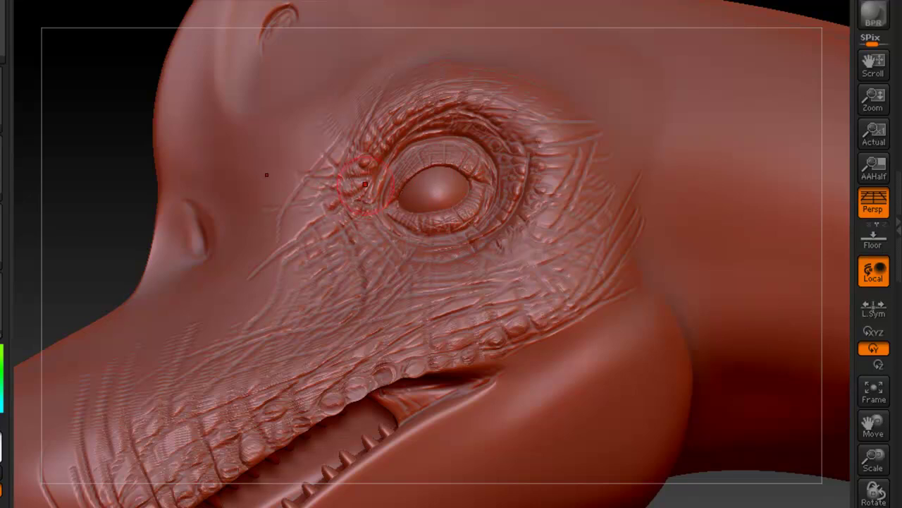
Raise more skin bumps between the wrinkles along the brow above the eye.
{"action": "key", "text": "shift+d"}
{"action": "right_click_drag", "start_coordinate": [367, 391], "coordinate": [337, 277], "text": "alt"}
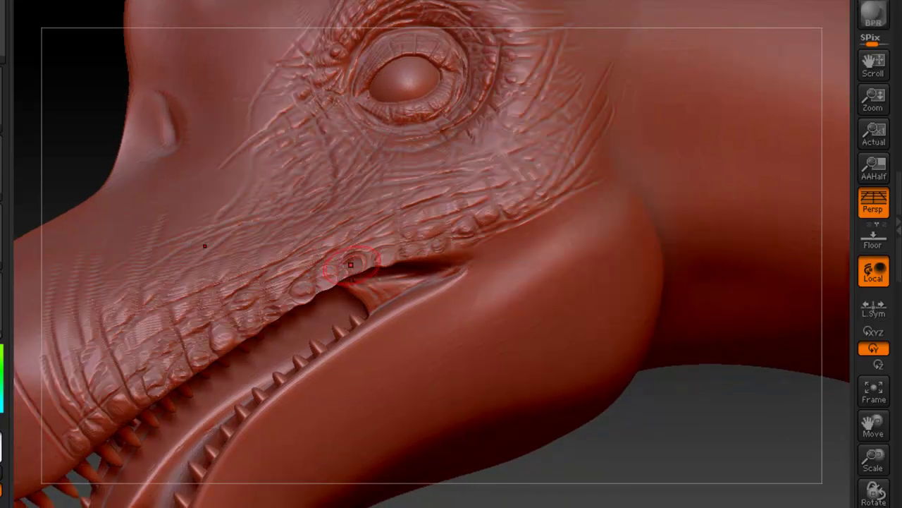
{"action": "right_click_drag", "start_coordinate": [408, 198], "coordinate": [500, 185], "text": "alt"}
{"action": "key", "text": "d"}
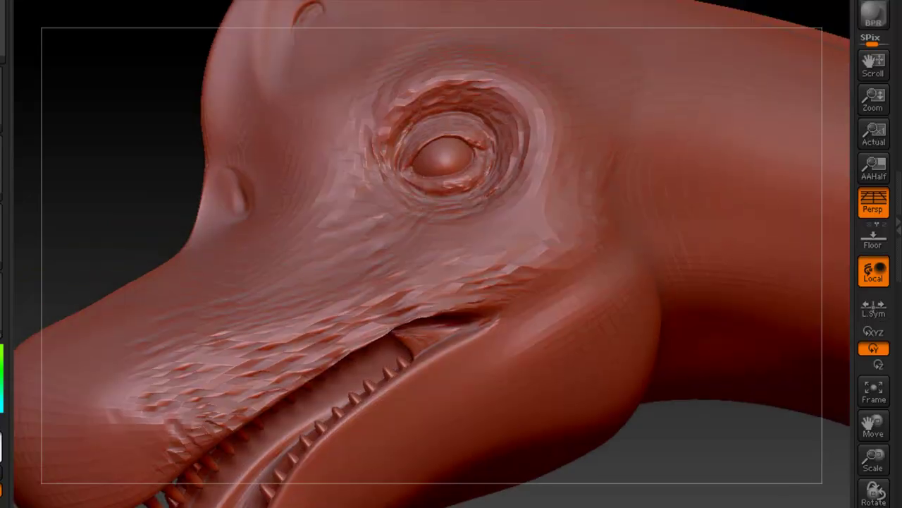
{"action": "mouse_move", "coordinate": [383, 100]}
{"action": "left_mouse_down"}
{"action": "mouse_move", "coordinate": [449, 64]}
{"action": "mouse_move", "coordinate": [506, 77]}
{"action": "left_mouse_up"}
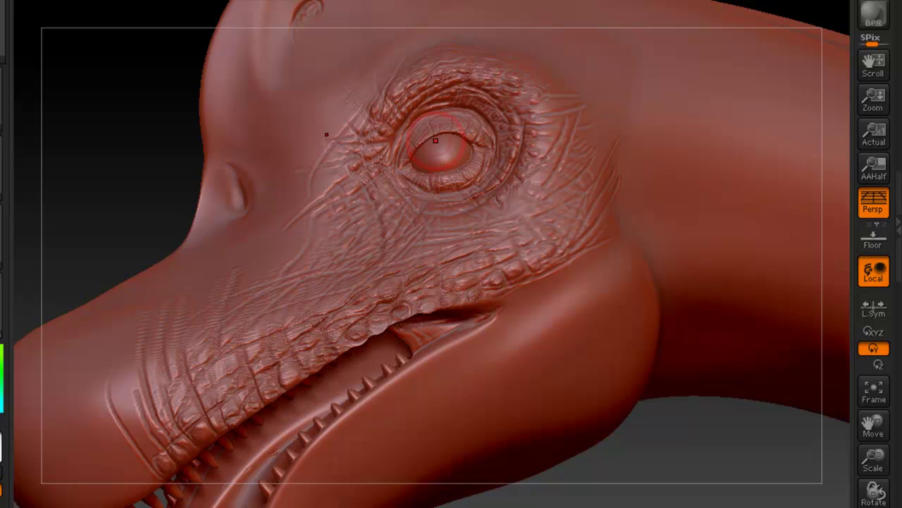
Switch to the Slash3 brush and set its draw size to 6.
{"action": "key", "text": "b"}
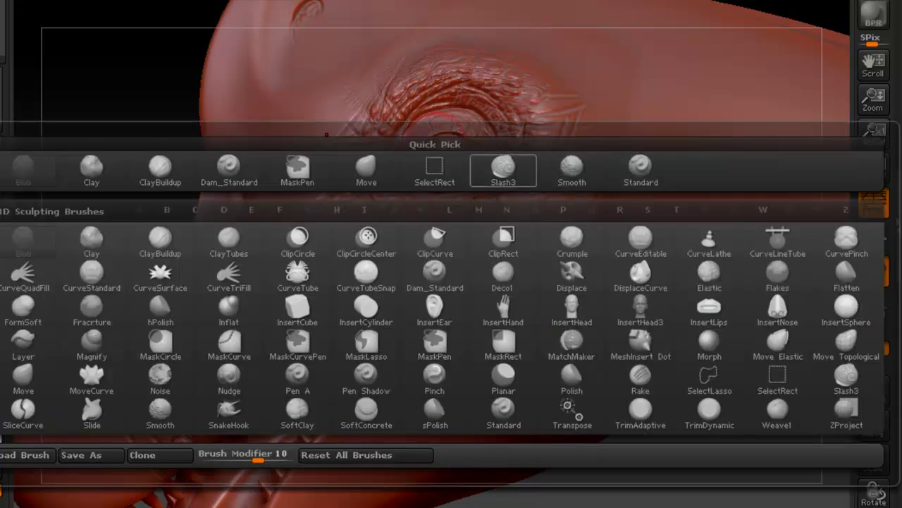
{"action": "left_click", "coordinate": [504, 171]}
{"action": "key", "text": "shift+d"}
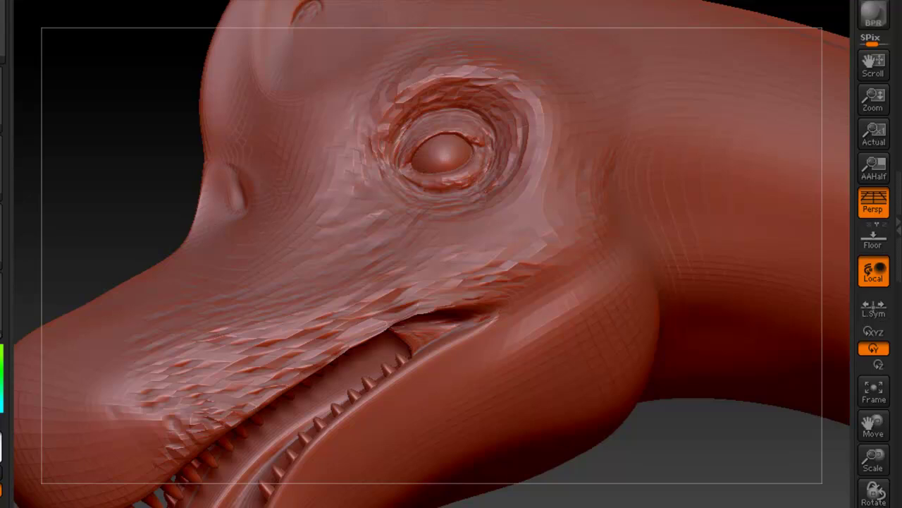
{"action": "key", "text": "space"}
{"action": "left_click_drag", "start_coordinate": [497, 227], "coordinate": [483, 226]}
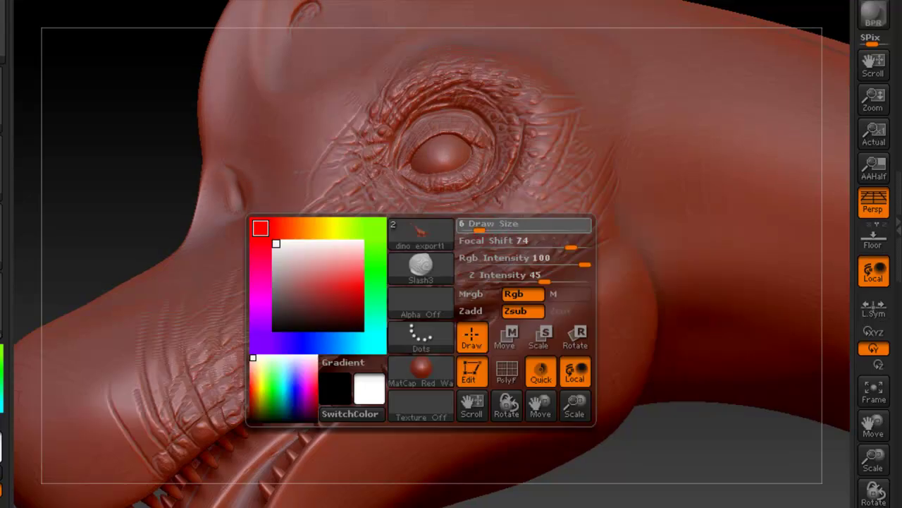
Carve fine creases down the side of the snout, around the long wrinkles at the front edge of the detailed skin.
{"action": "right_click_drag", "start_coordinate": [513, 192], "coordinate": [534, 146], "text": "alt"}
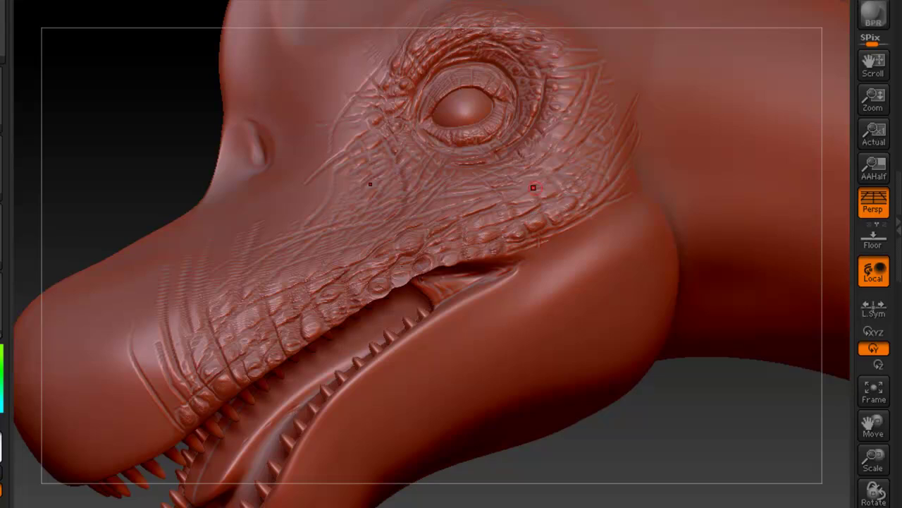
{"action": "right_click_drag", "start_coordinate": [553, 179], "coordinate": [609, 124], "text": "alt"}
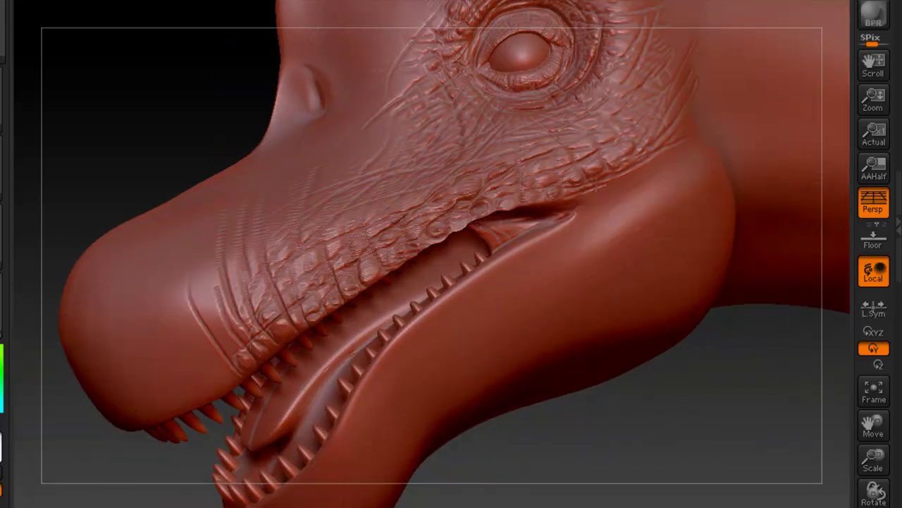
{"action": "mouse_move", "coordinate": [208, 245]}
{"action": "left_mouse_down"}
{"action": "mouse_move", "coordinate": [202, 314]}
{"action": "mouse_move", "coordinate": [221, 371]}
{"action": "left_mouse_up"}
{"action": "left_click_drag", "start_coordinate": [217, 322], "coordinate": [232, 359]}
{"action": "left_click_drag", "start_coordinate": [207, 285], "coordinate": [239, 348]}
{"action": "mouse_move", "coordinate": [222, 313]}
{"action": "left_mouse_down"}
{"action": "mouse_move", "coordinate": [237, 321]}
{"action": "mouse_move", "coordinate": [265, 291]}
{"action": "left_mouse_up"}
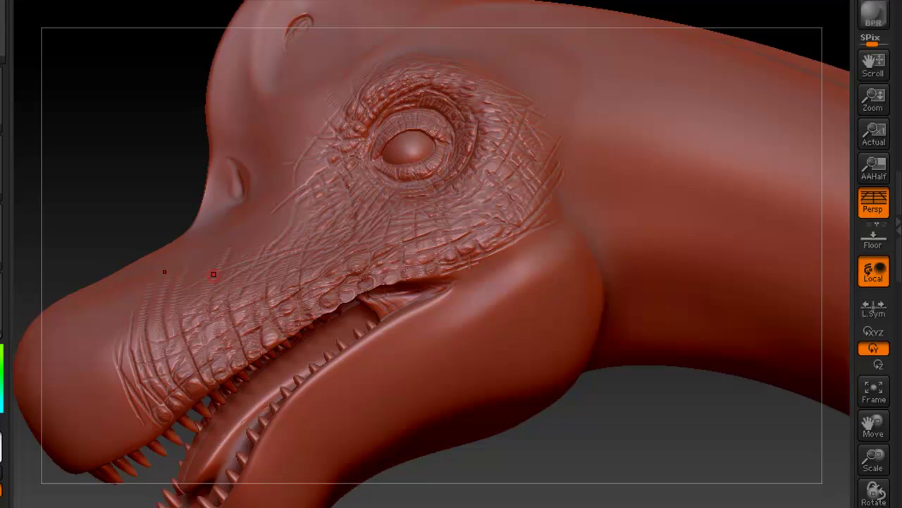
{"action": "right_click_drag", "start_coordinate": [390, 187], "coordinate": [368, 179], "text": "ctrl"}
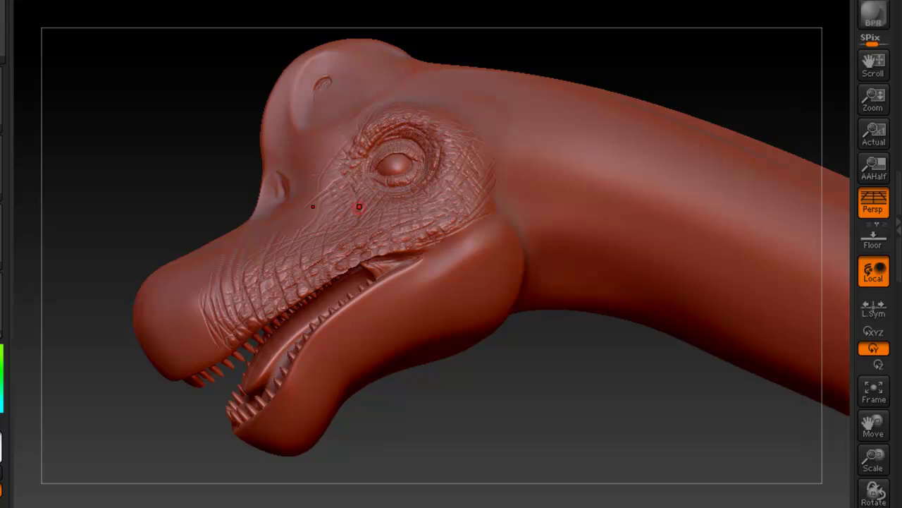